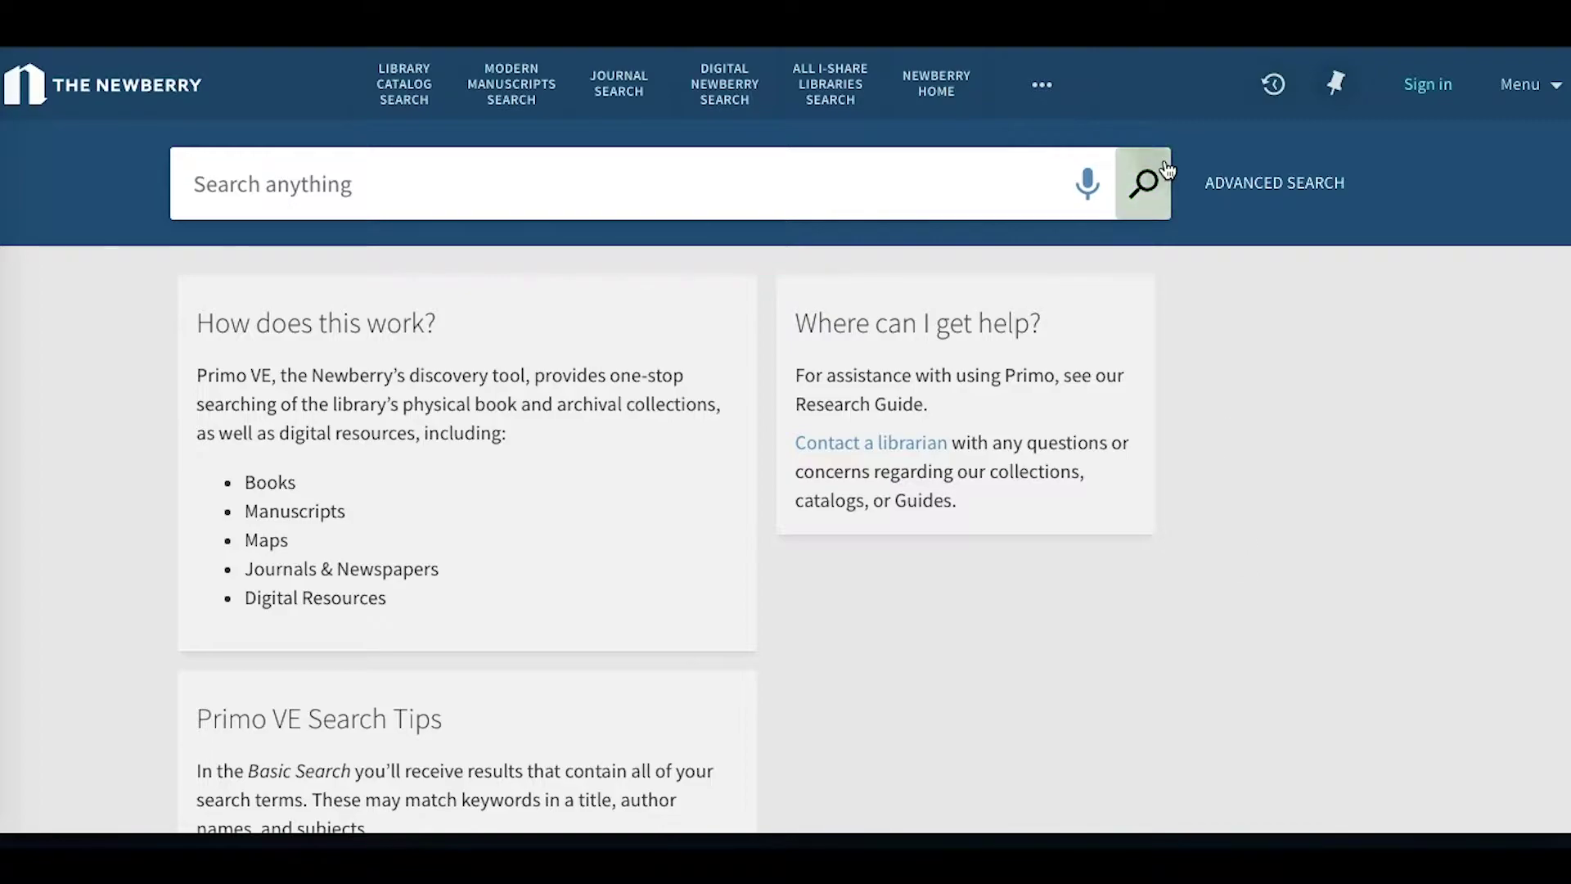
# Open the search scope dropdown, which lists the five scopes from Newberry Library Catalog to EBSCO API Databases
pyautogui.click(1007, 186)
pyautogui.click(1007, 186)
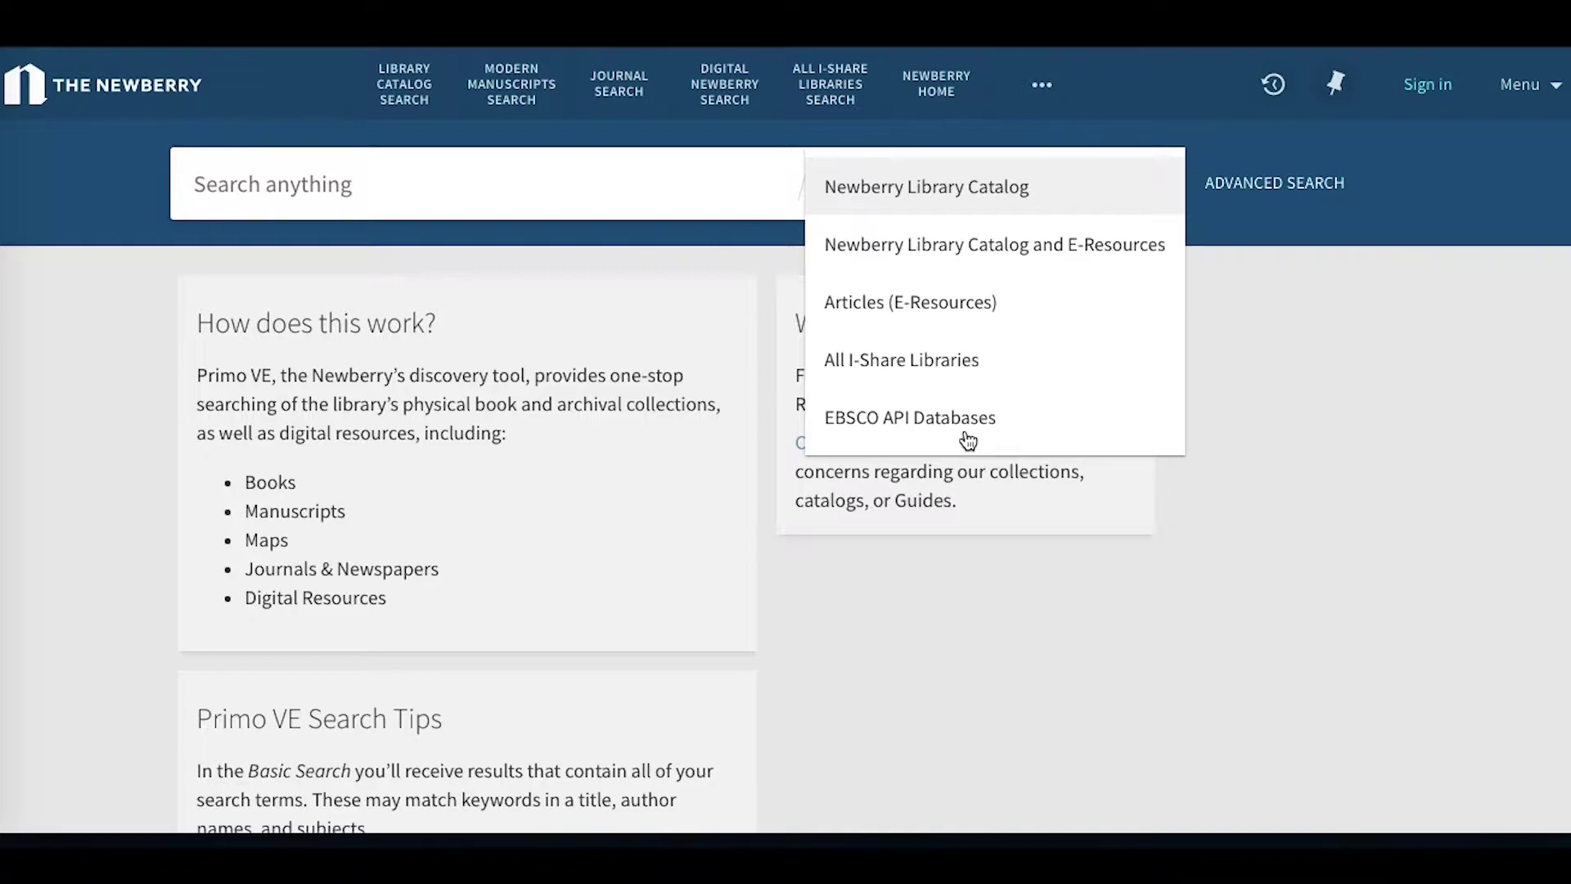
# Search Articles (E-Resources) for 'gwendolyn brooks', correcting the typo, to get 2,807 results
pyautogui.click(914, 303)
pyautogui.click(669, 182)
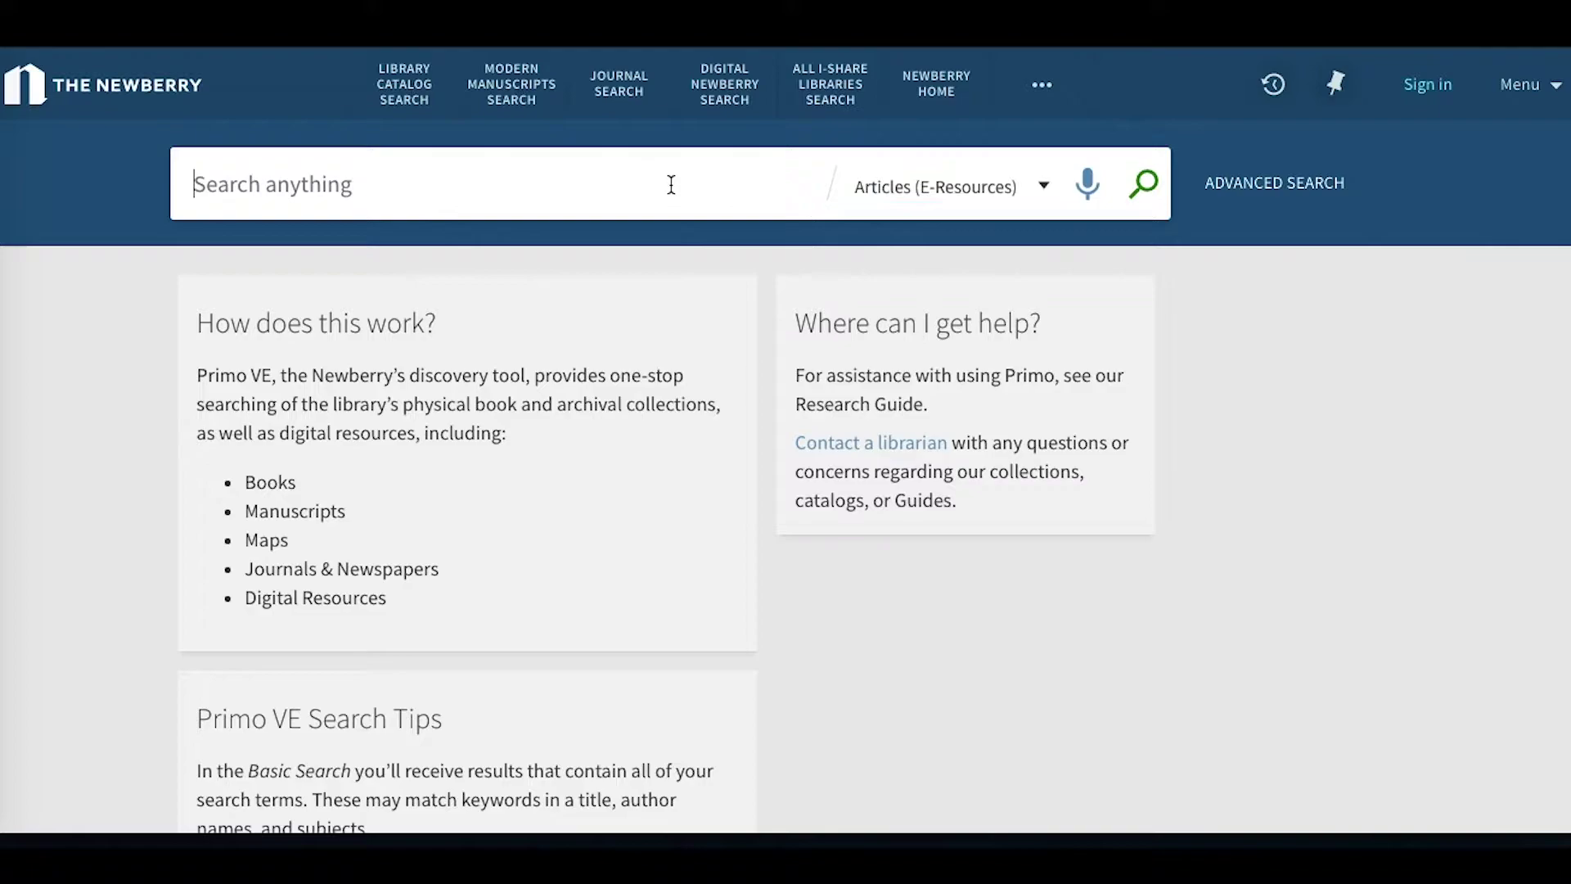
pyautogui.write('gwendolyn broons')
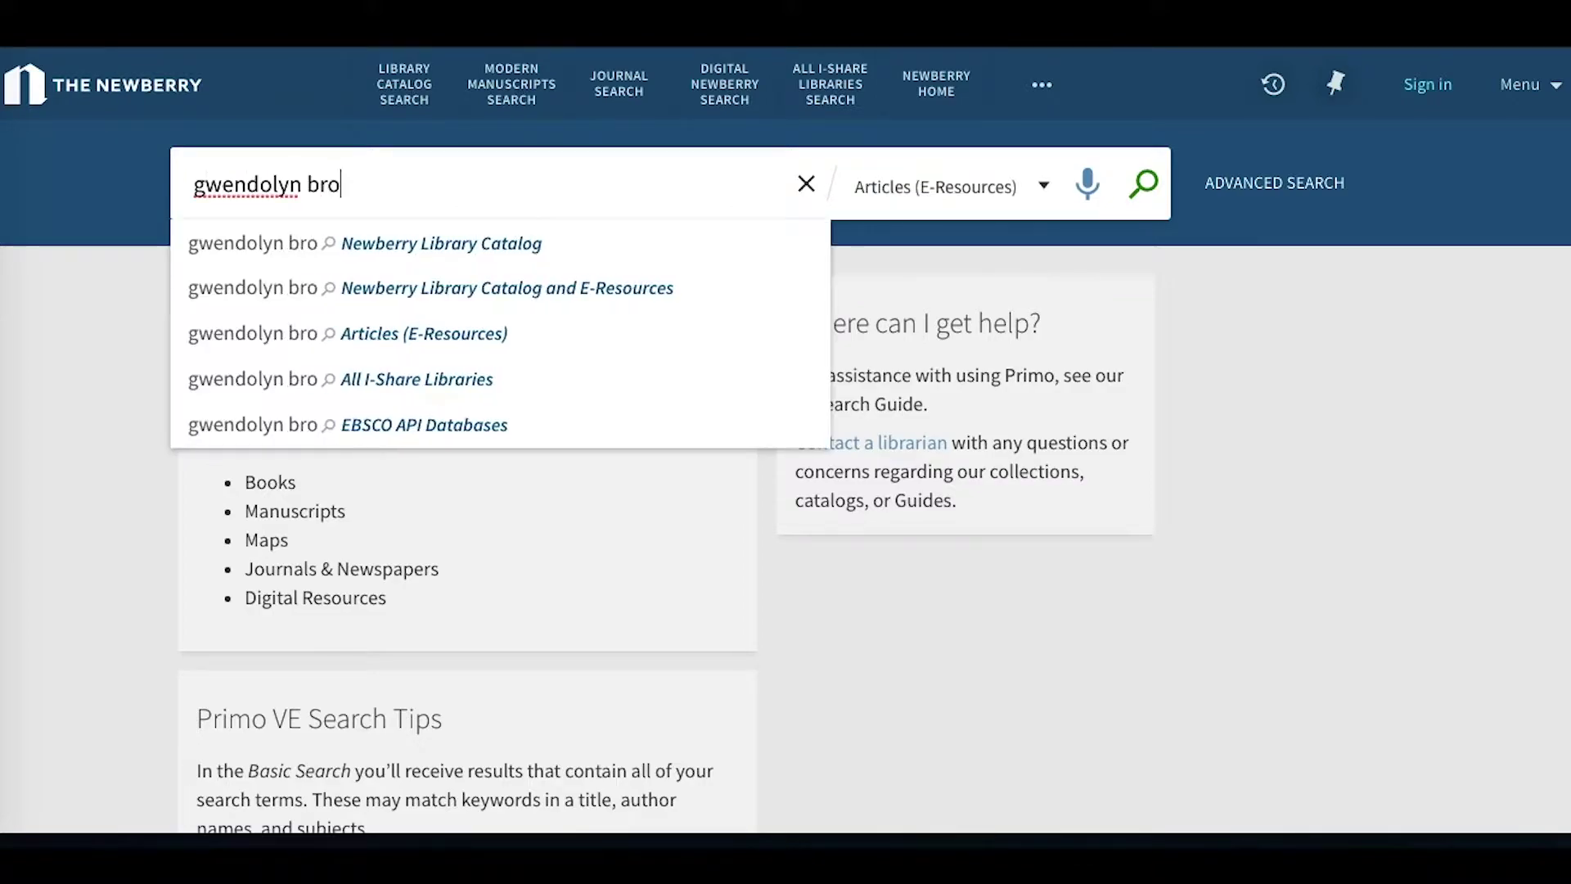
pyautogui.press('BackSpace')
pyautogui.press('BackSpace')
pyautogui.write('ks')
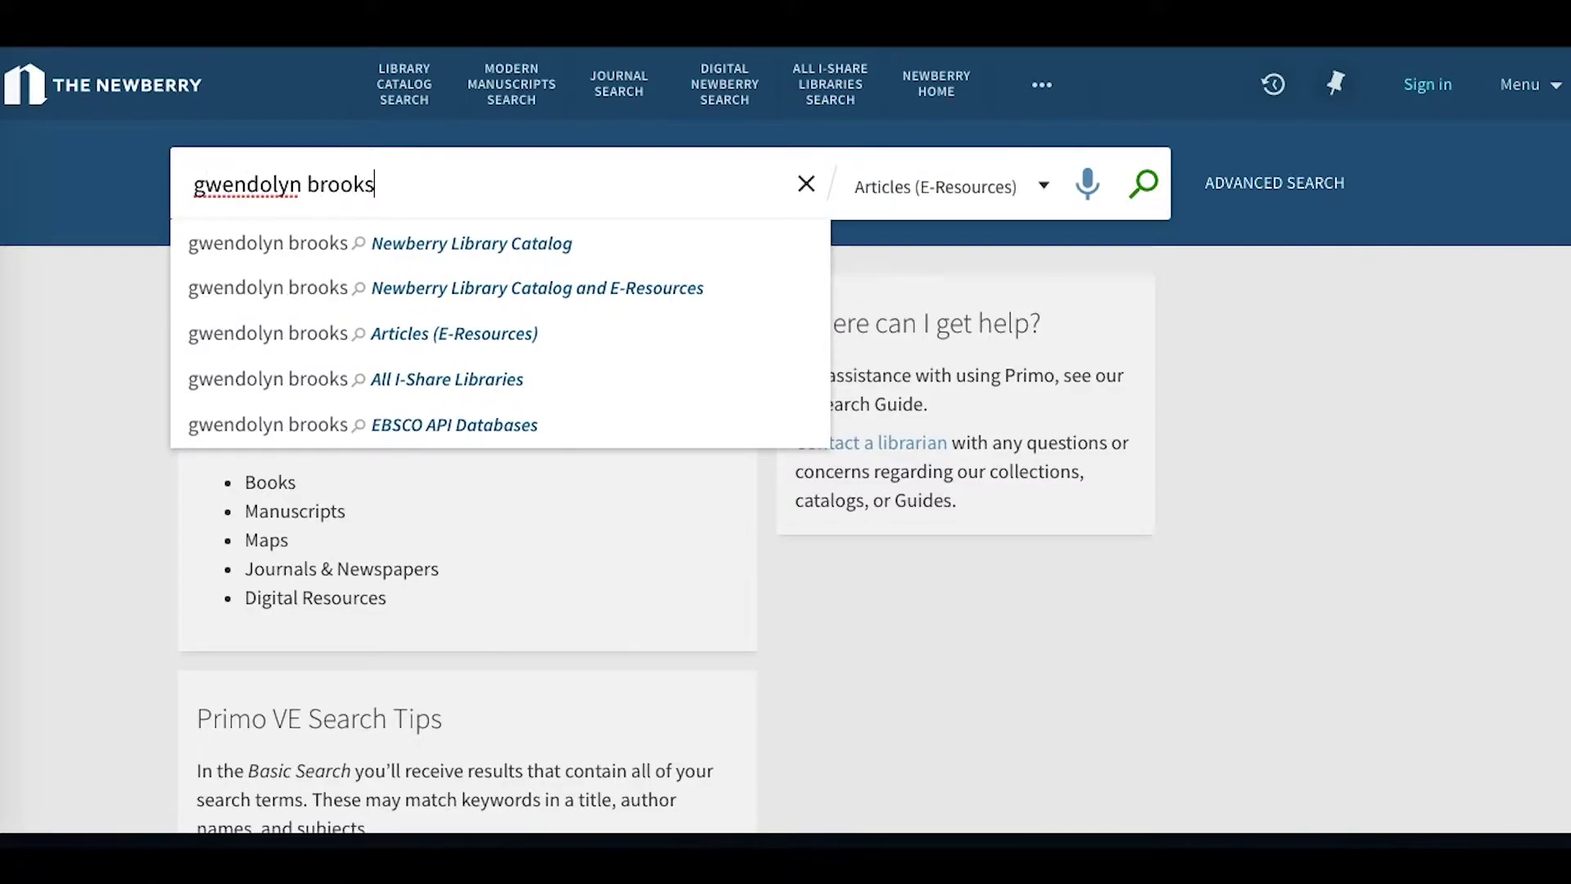
pyautogui.click(572, 333)
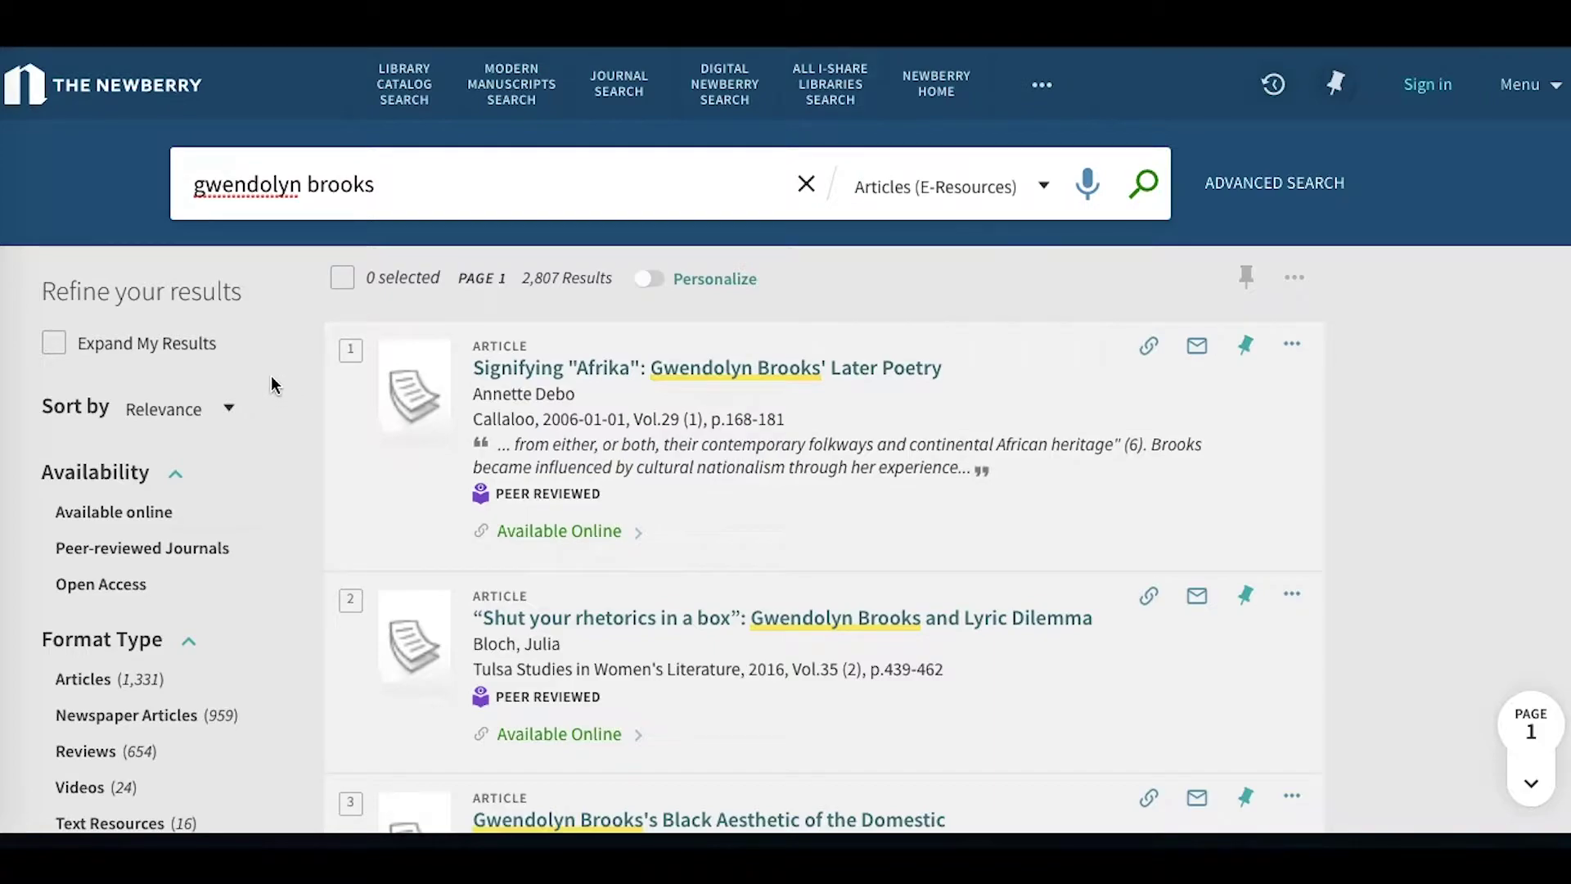
pyautogui.click(236, 412)
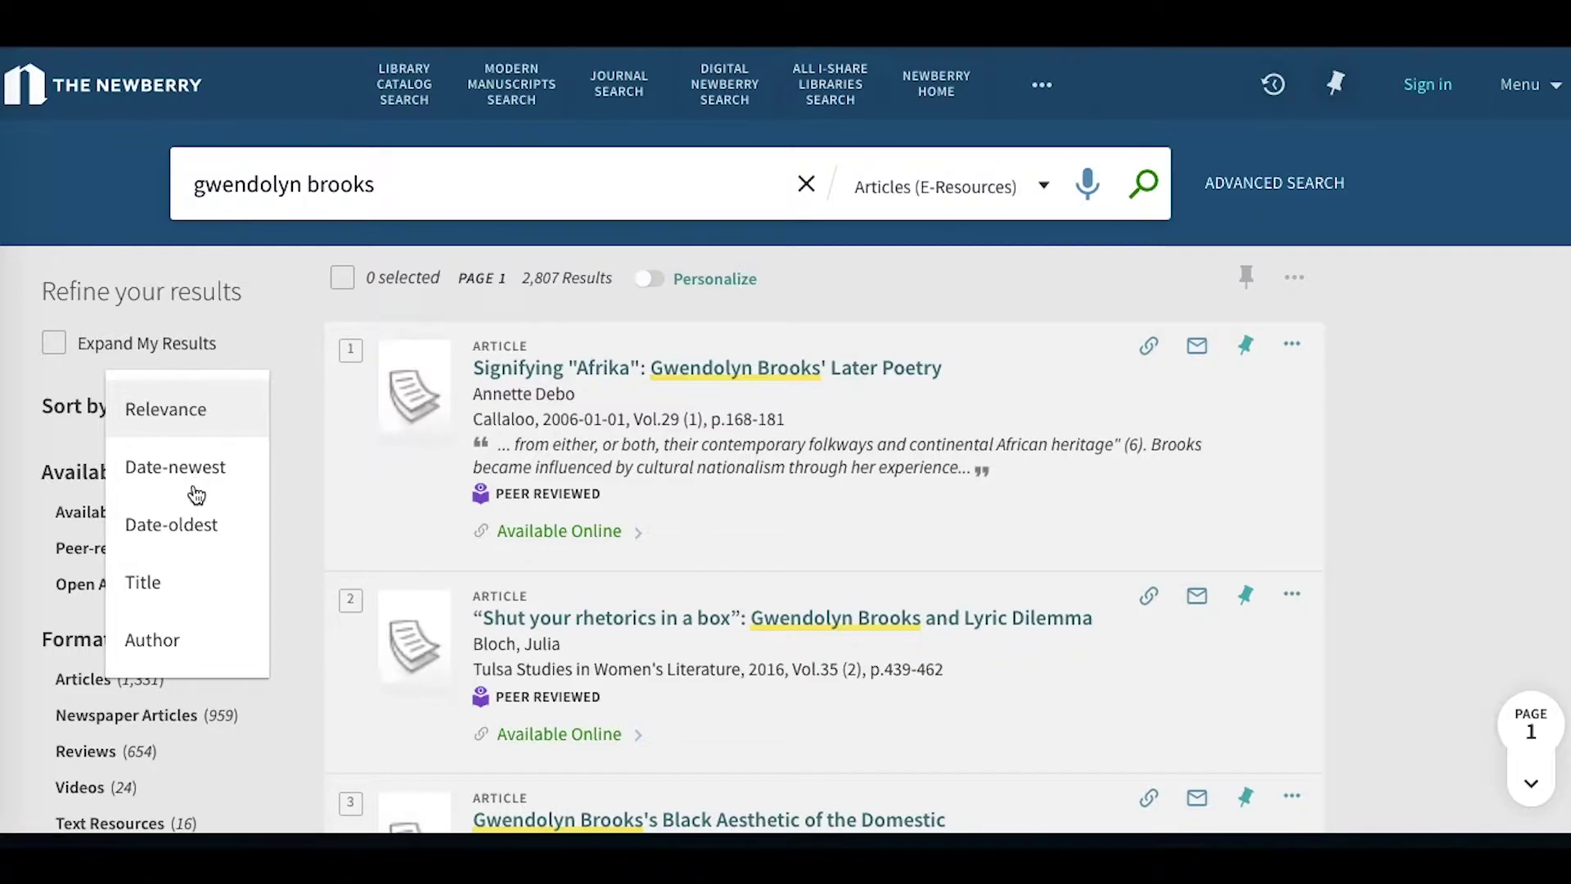
pyautogui.click(305, 618)
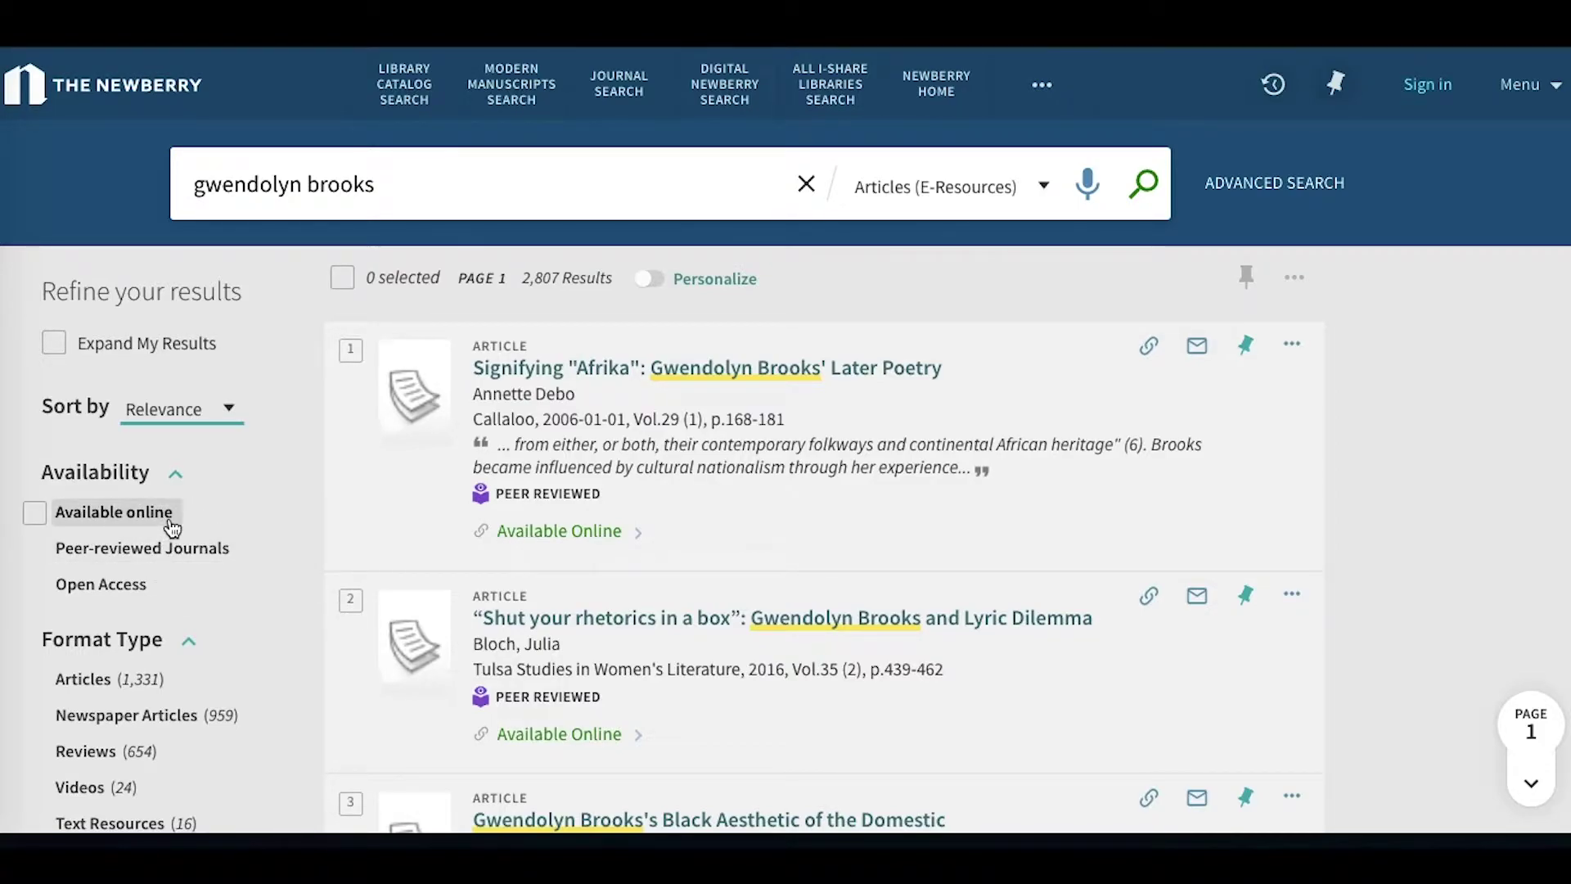
pyautogui.scroll(-2, 170, 637)
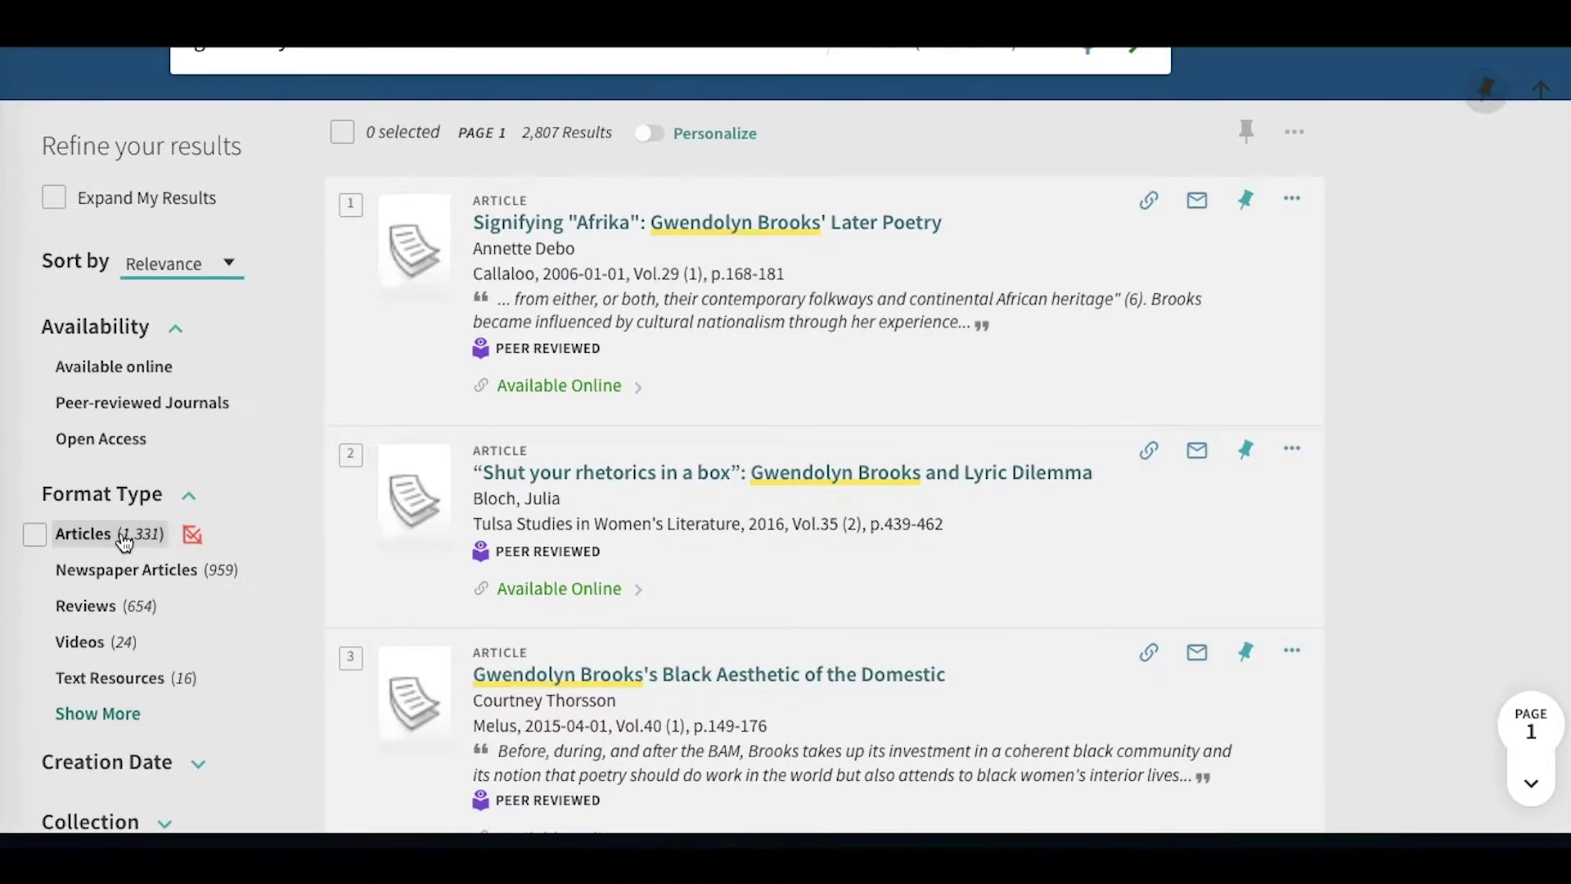
pyautogui.scroll(-2, 125, 542)
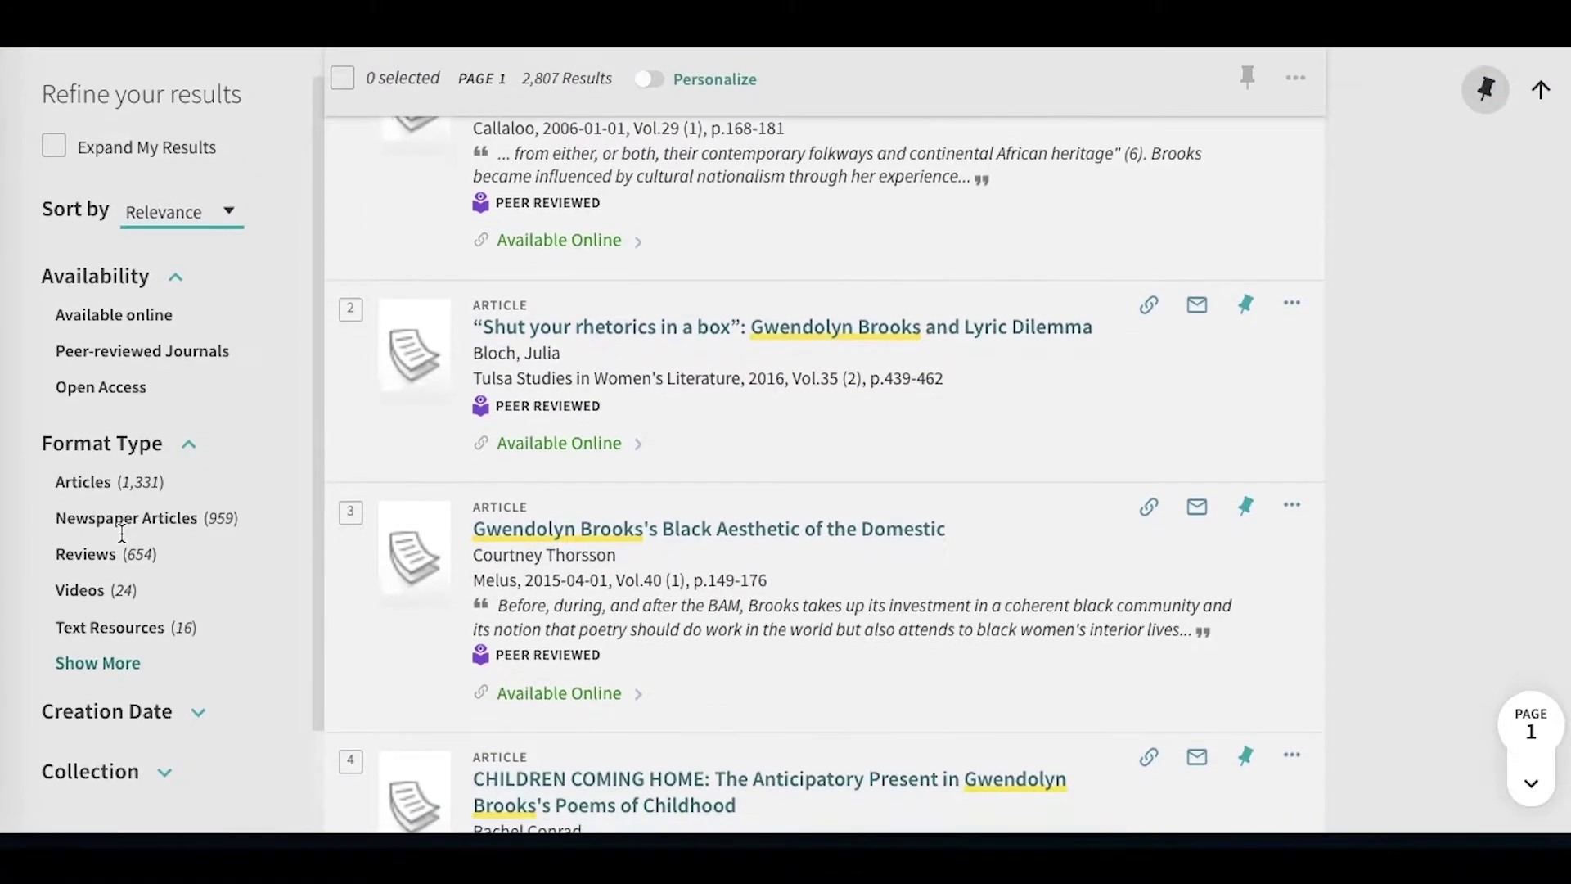
pyautogui.scroll(-1, 88, 634)
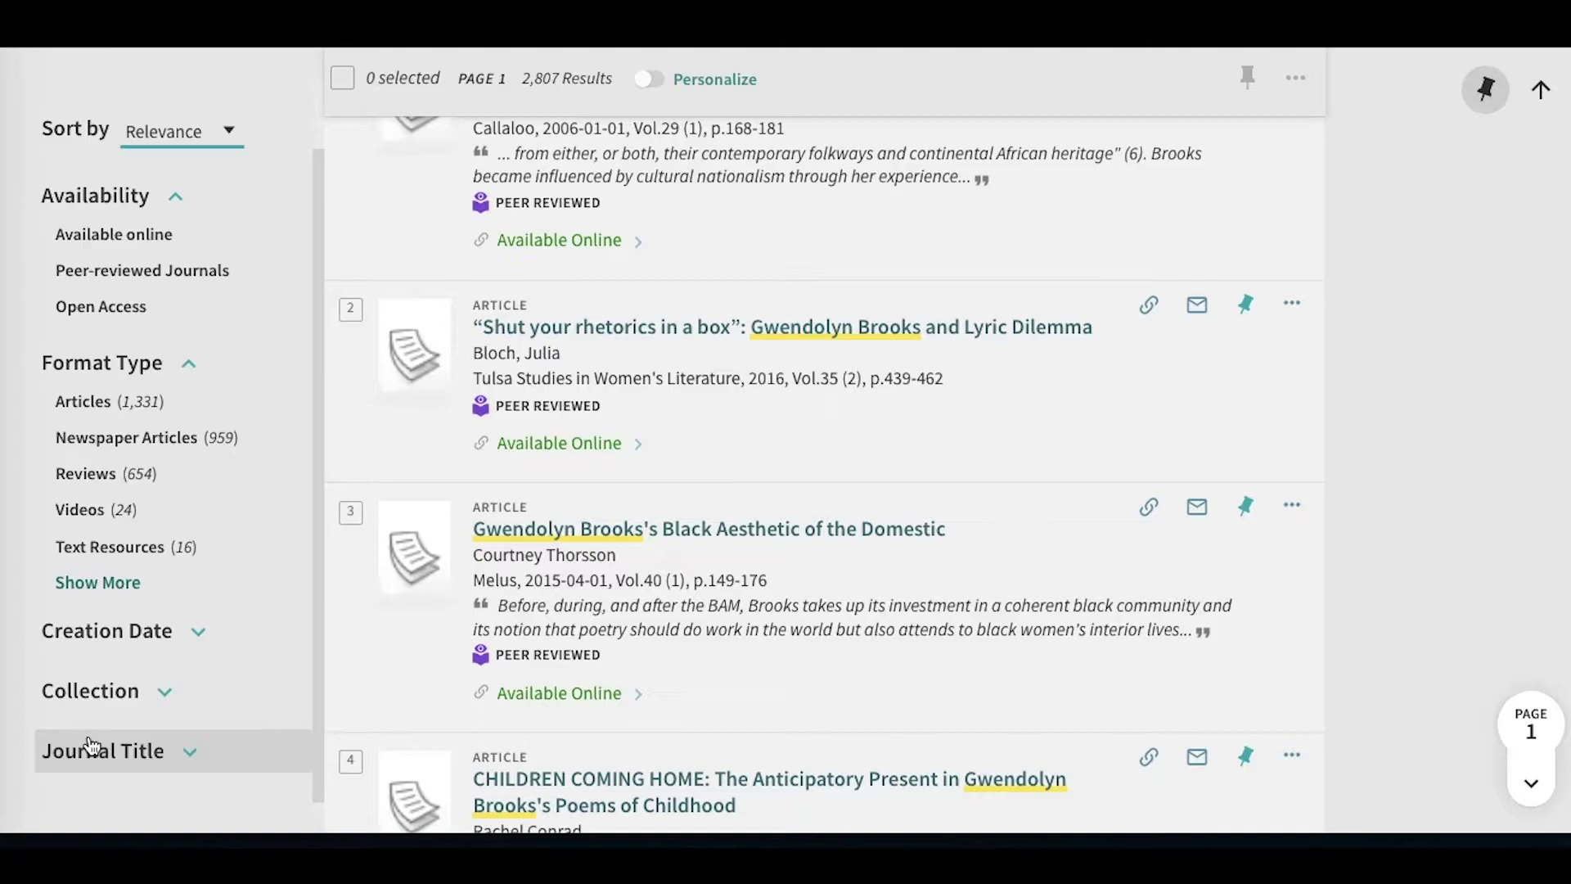
pyautogui.scroll(2, 92, 745)
pyautogui.scroll(4, 747, 494)
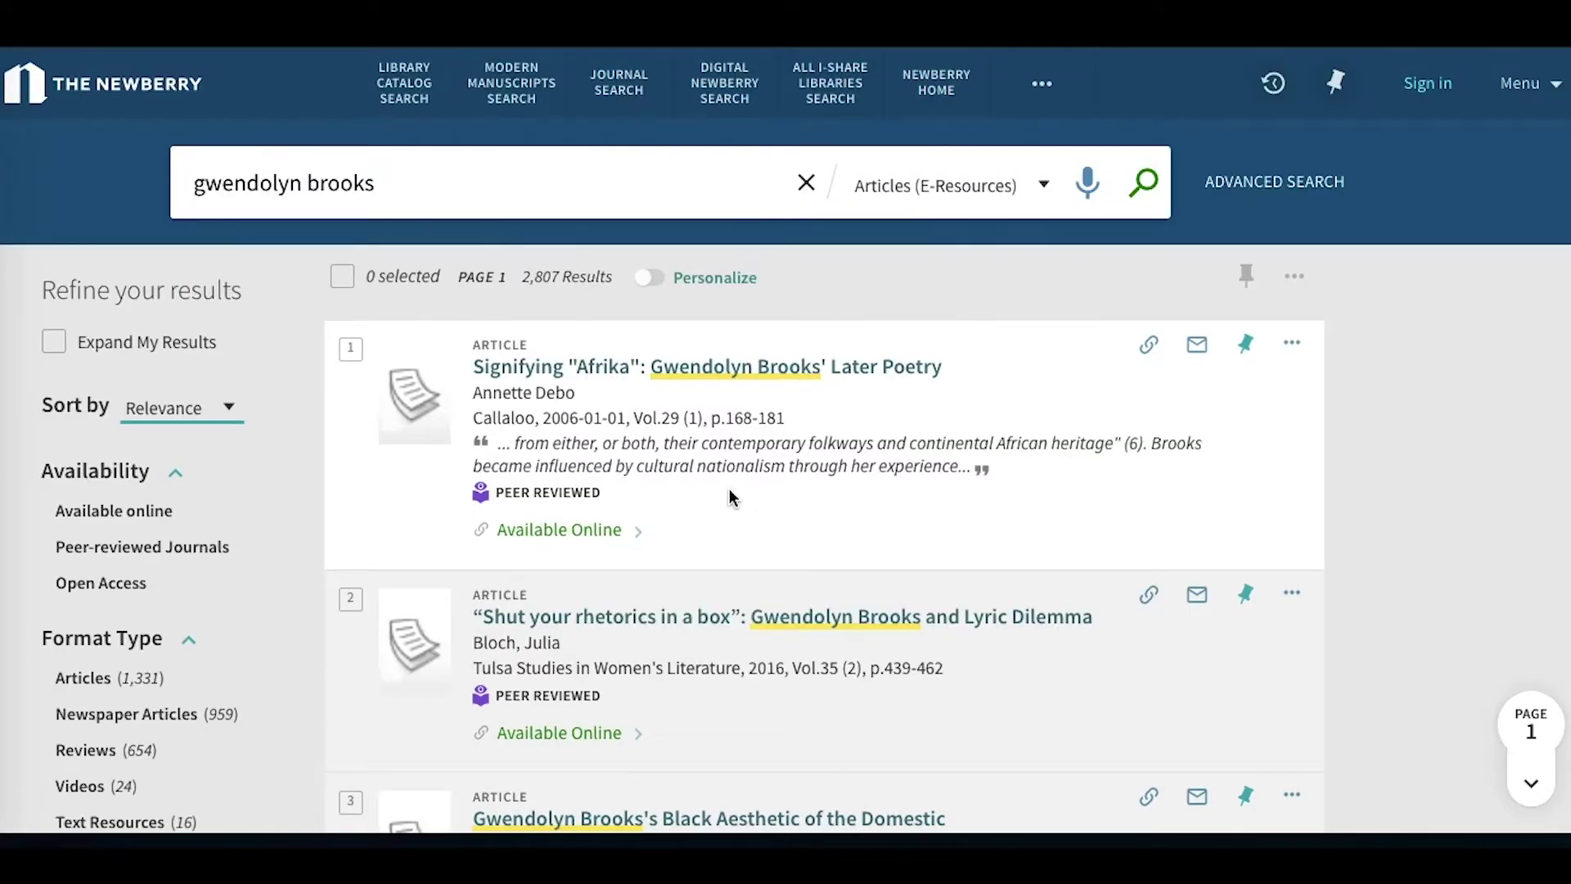
# Apply the Open Access availability filter, cutting the gwendolyn brooks results to 135
pyautogui.click(106, 590)
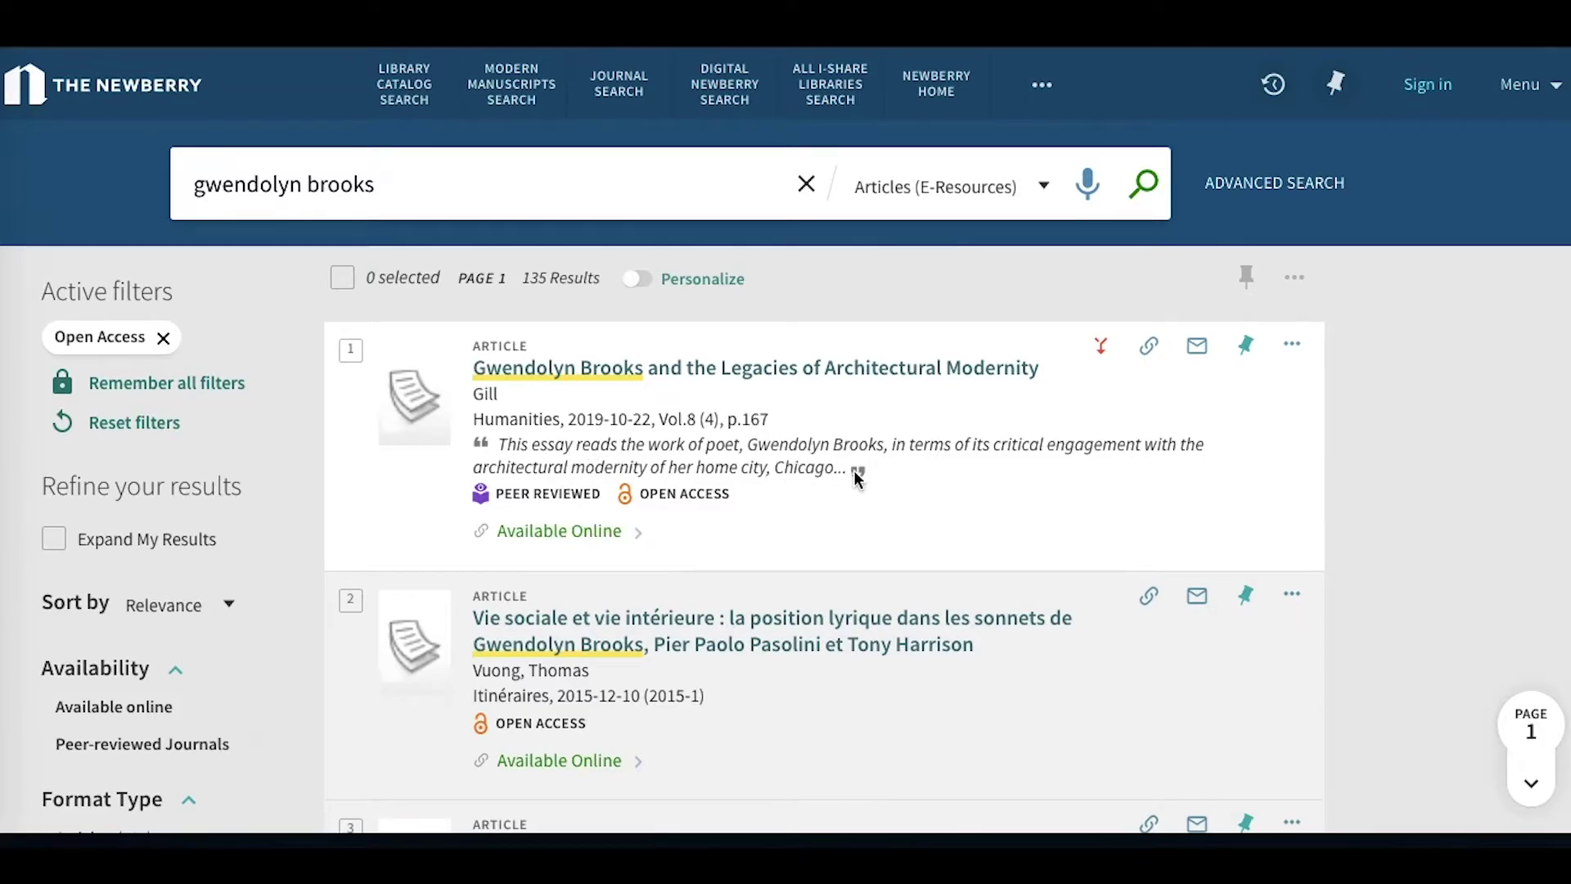
# Open the 'Gwendolyn Brooks and the Legacies of Architectural Modernity' record and review it down to Citations
pyautogui.click(803, 376)
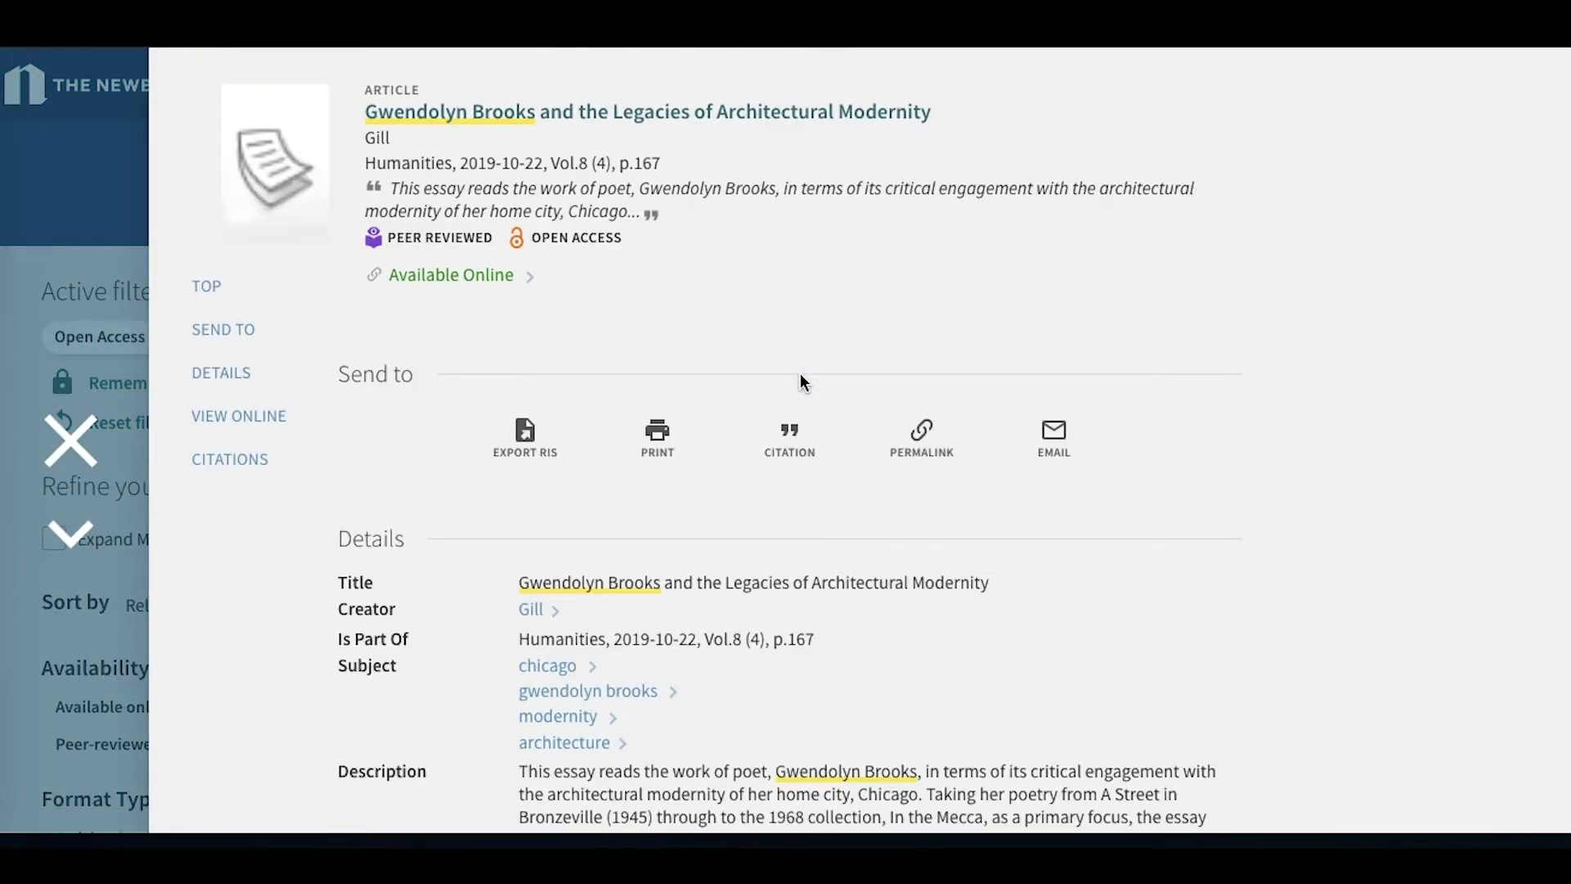
pyautogui.scroll(-2, 802, 381)
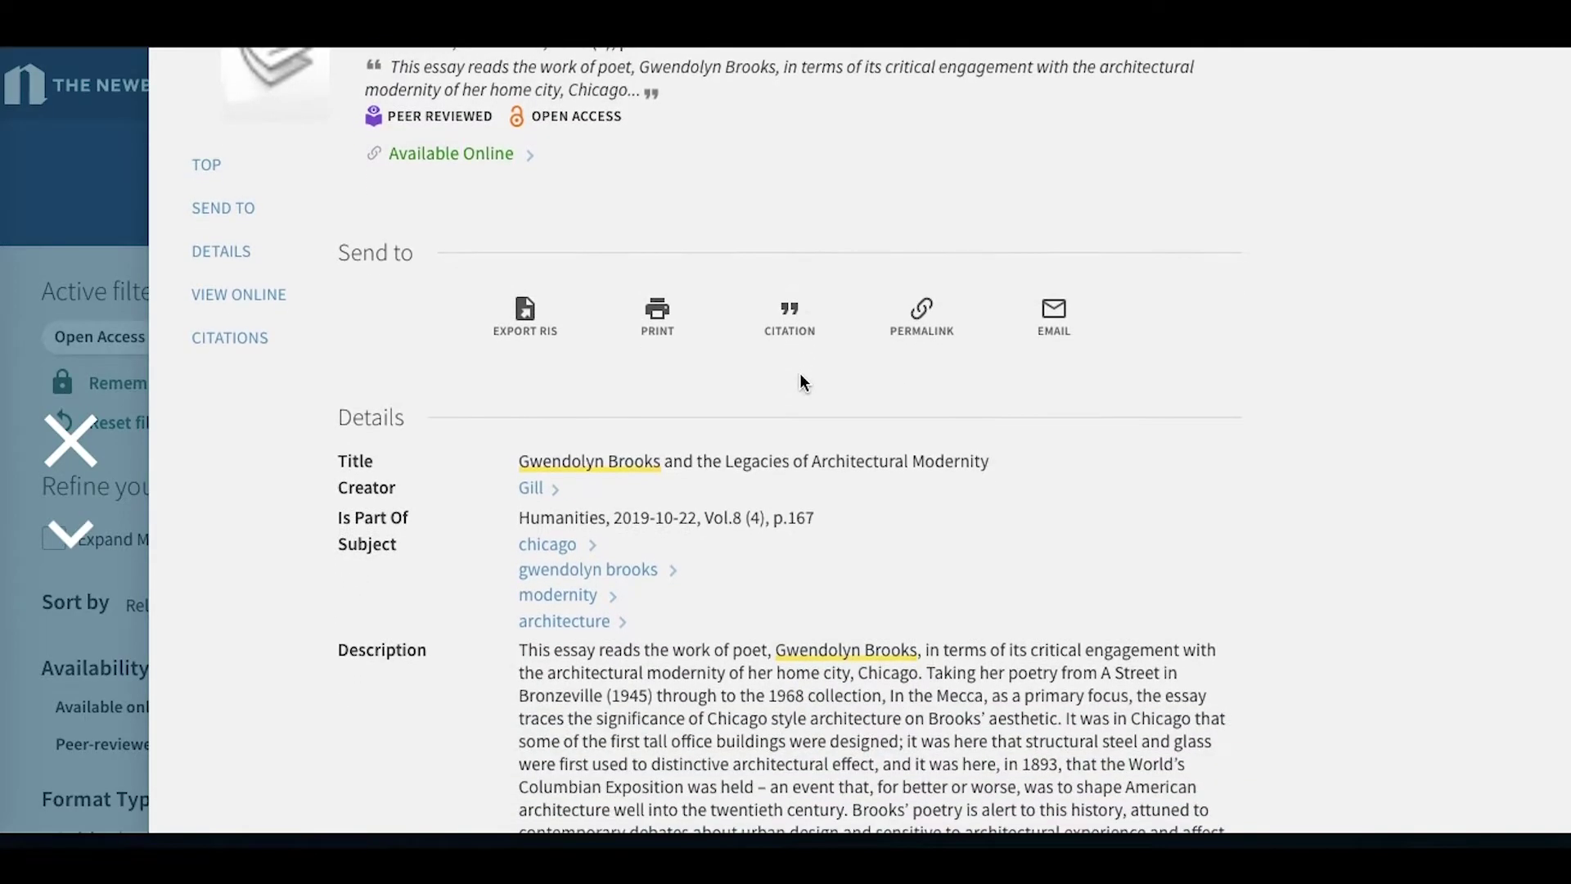
pyautogui.scroll(-1, 802, 382)
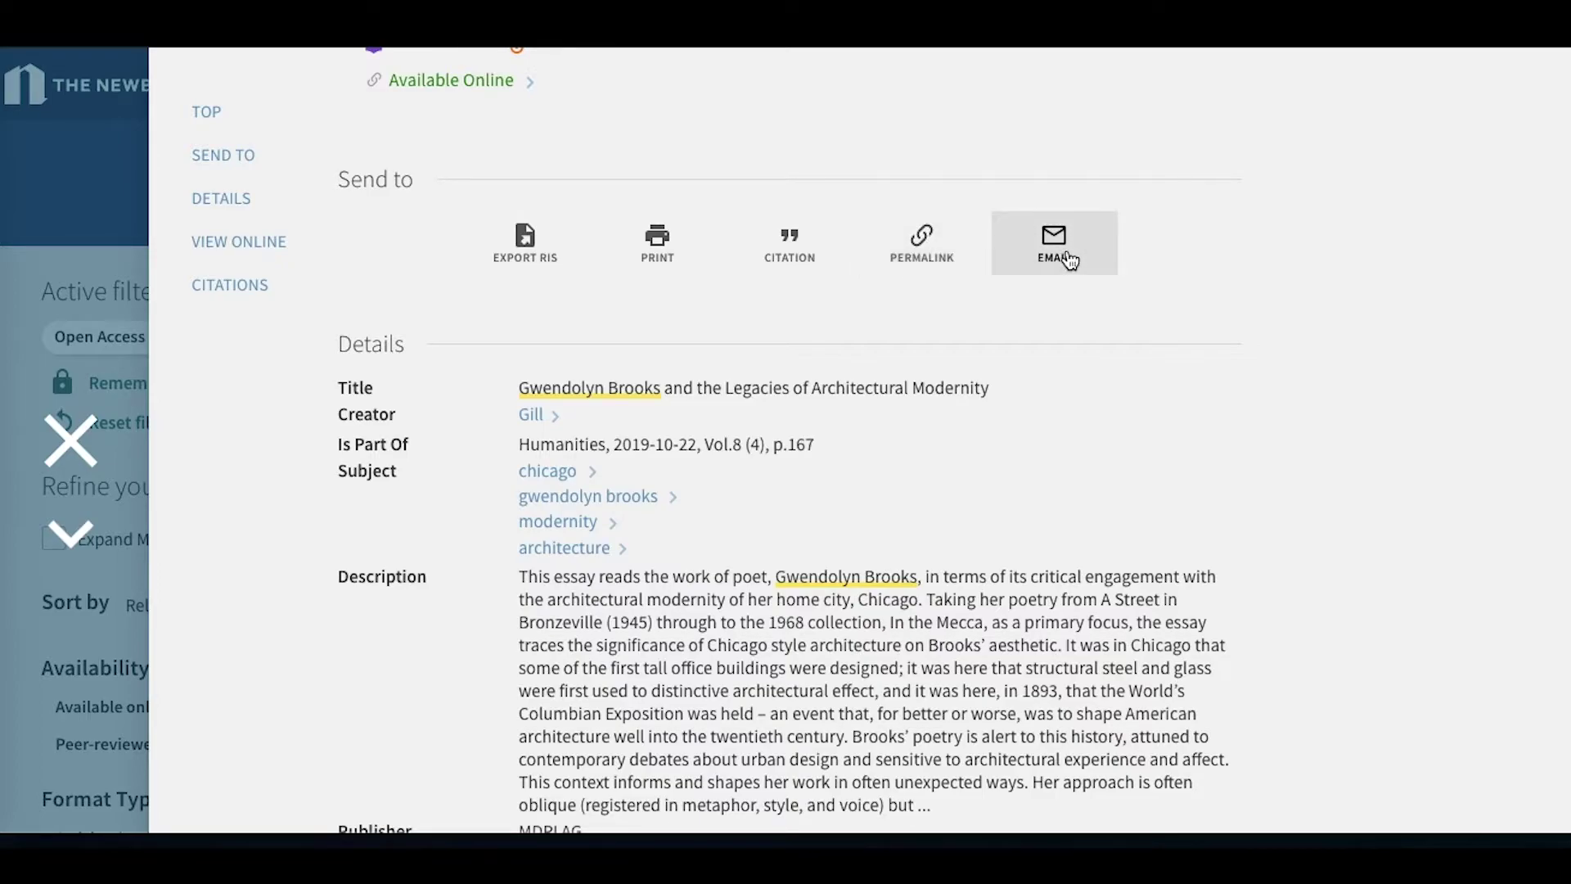
pyautogui.scroll(-2, 1104, 465)
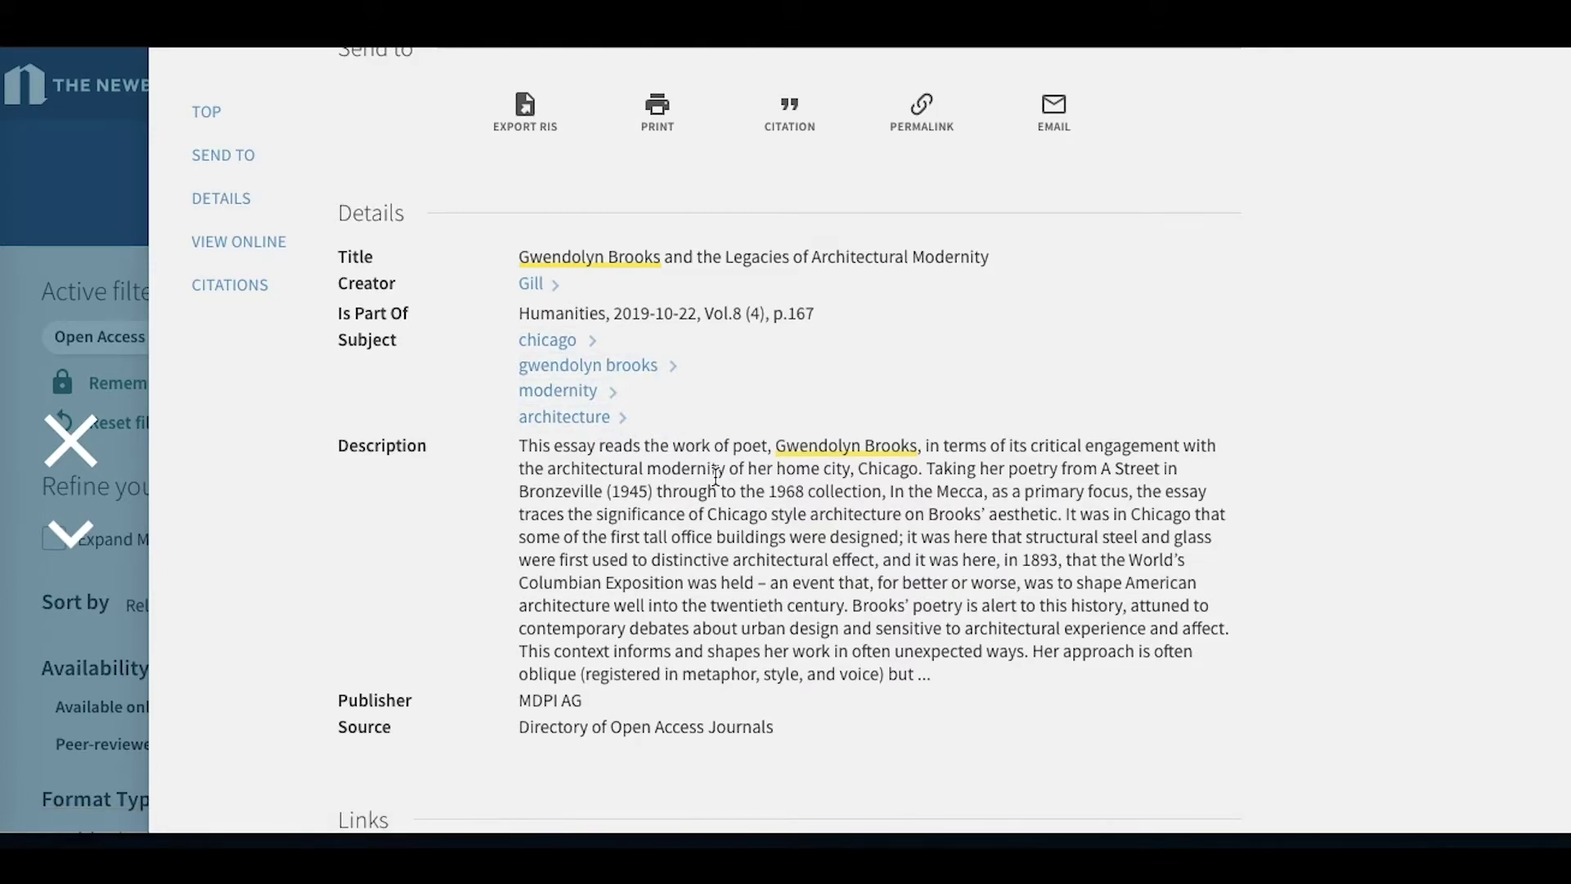
pyautogui.scroll(-3, 738, 605)
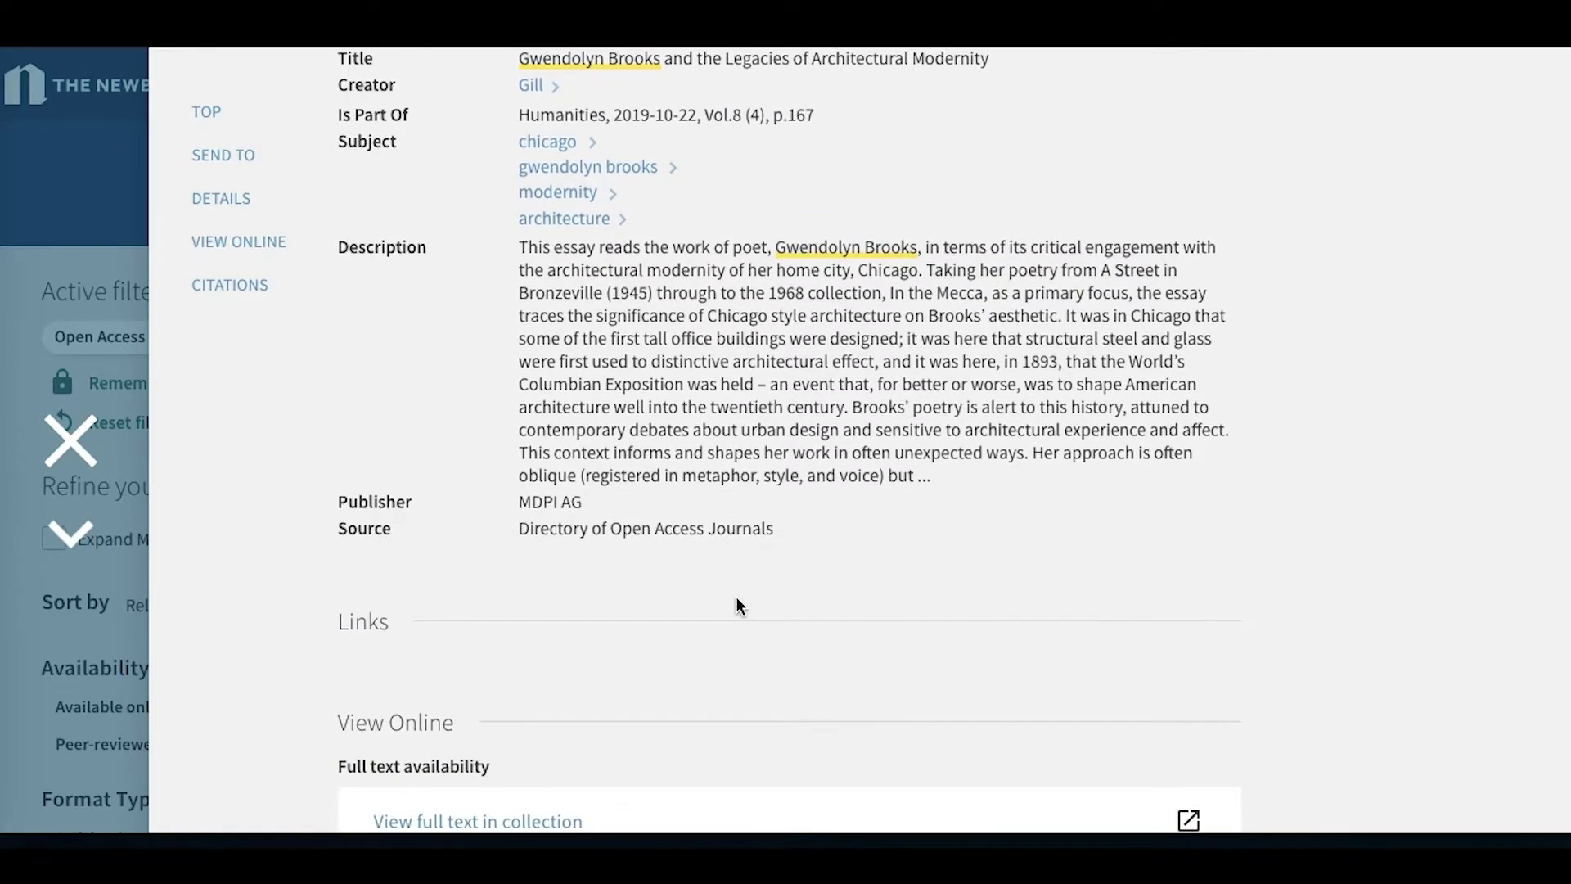
pyautogui.scroll(-3, 739, 605)
pyautogui.scroll(-1, 738, 605)
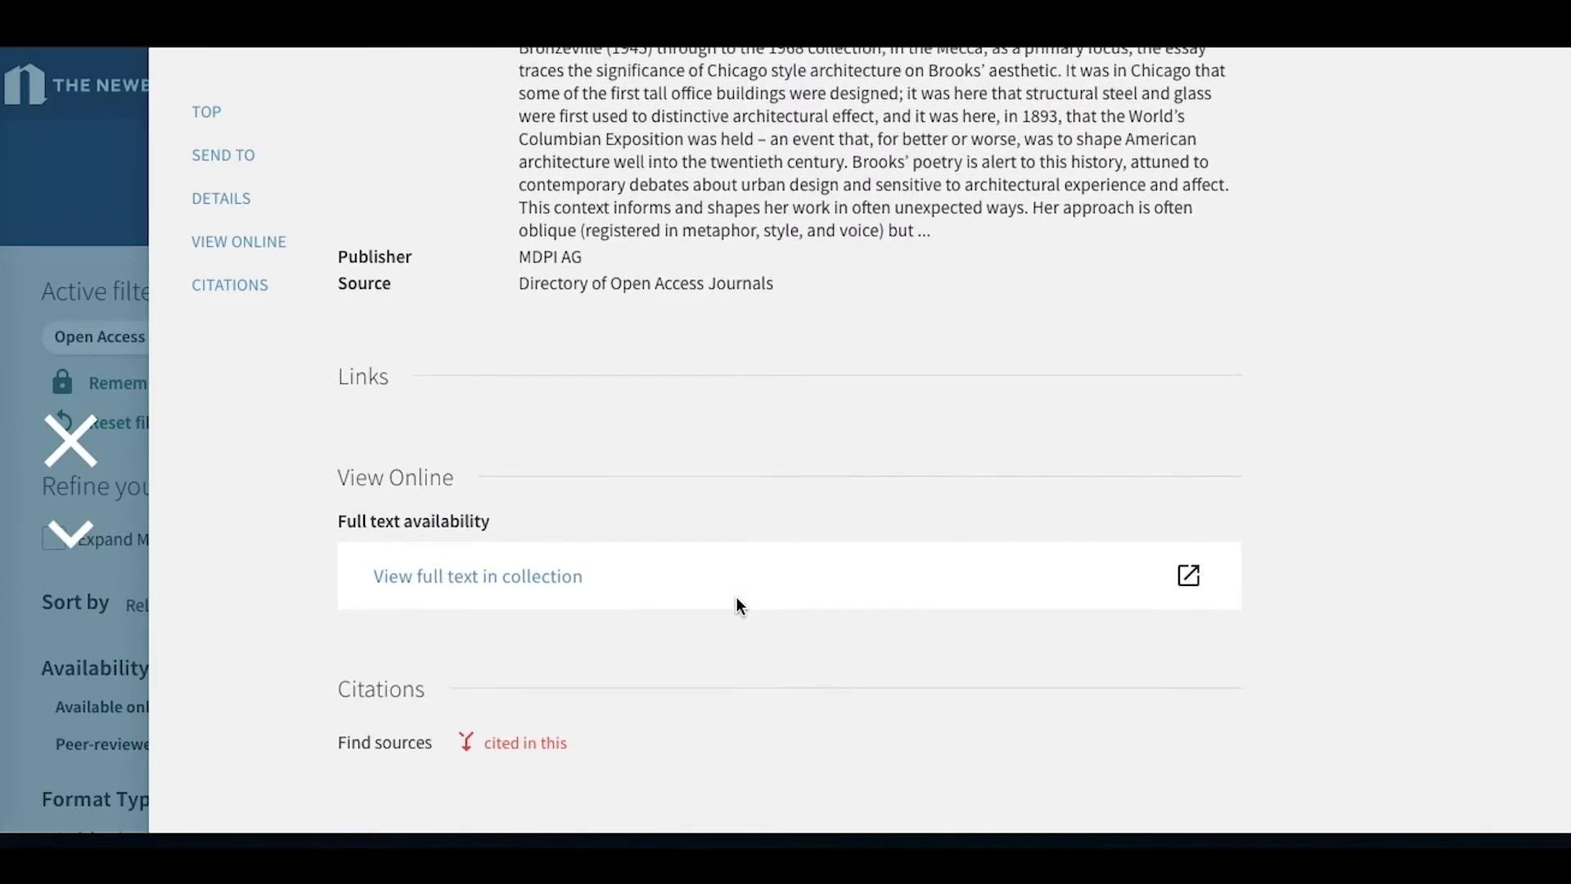
# Open the article's full text on DOAJ and scroll down to its abstract
pyautogui.click(544, 582)
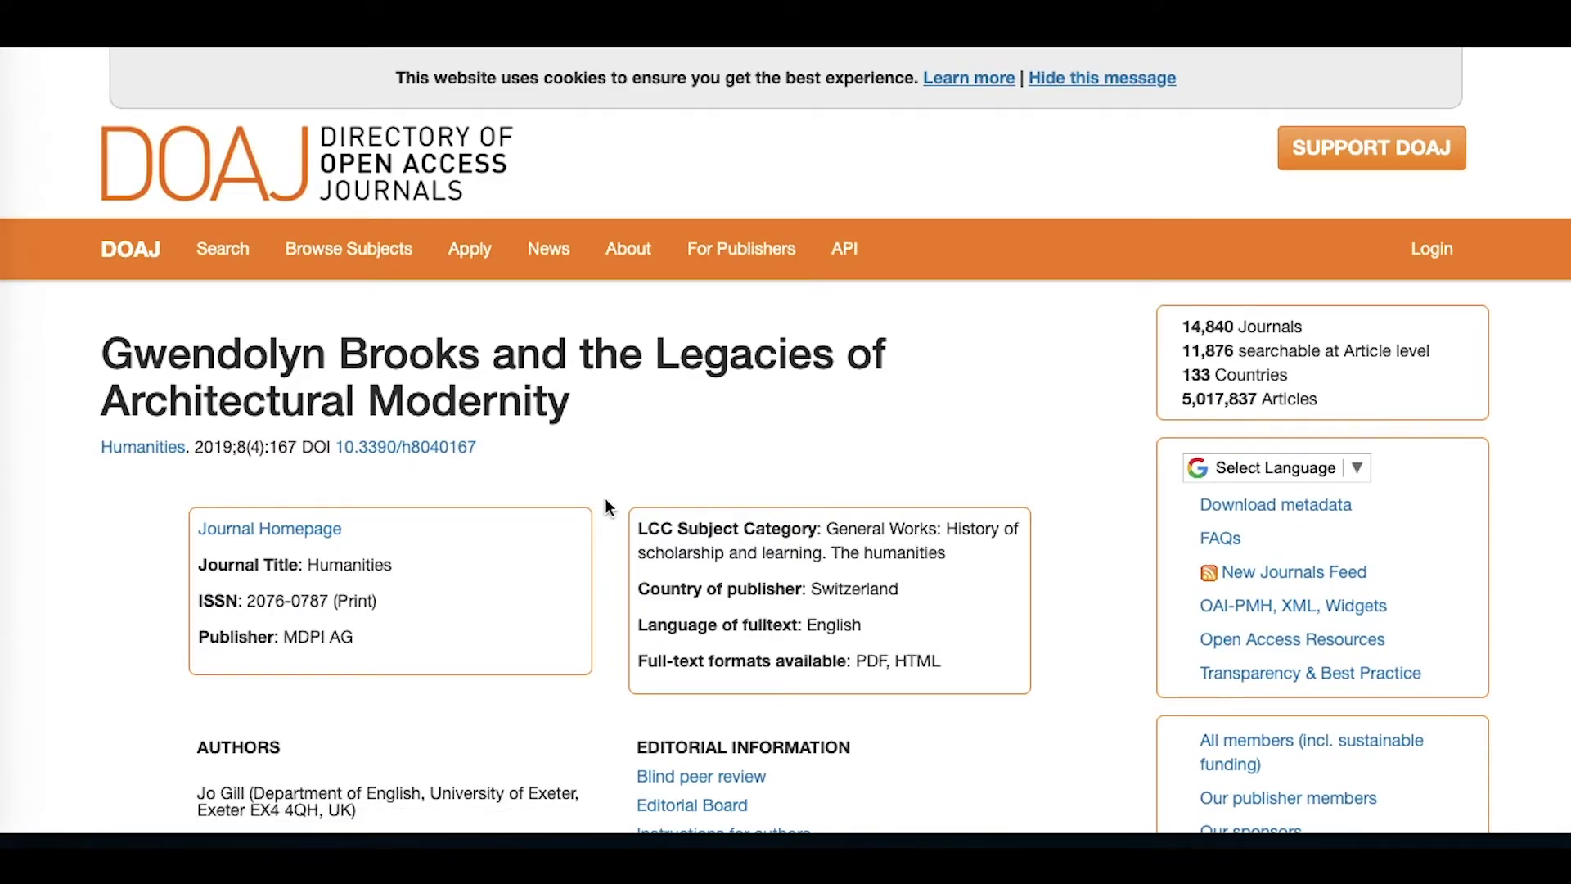
pyautogui.scroll(-3, 584, 594)
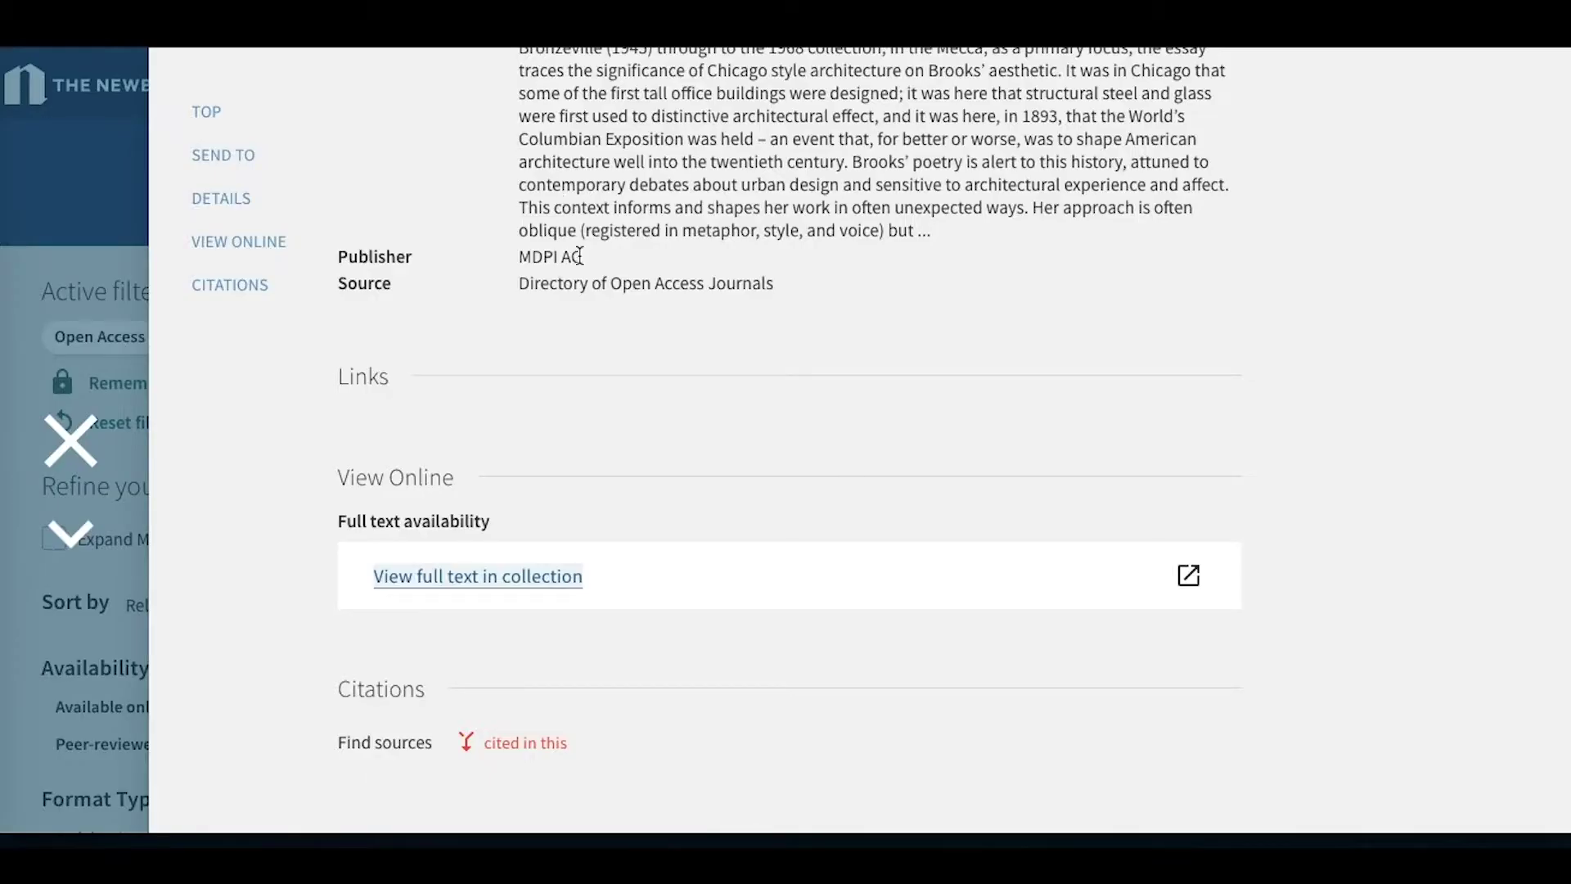
# List the 10 sources cited by the Gill article, then go back to the 135 Open Access results
pyautogui.scroll(-1, 627, 377)
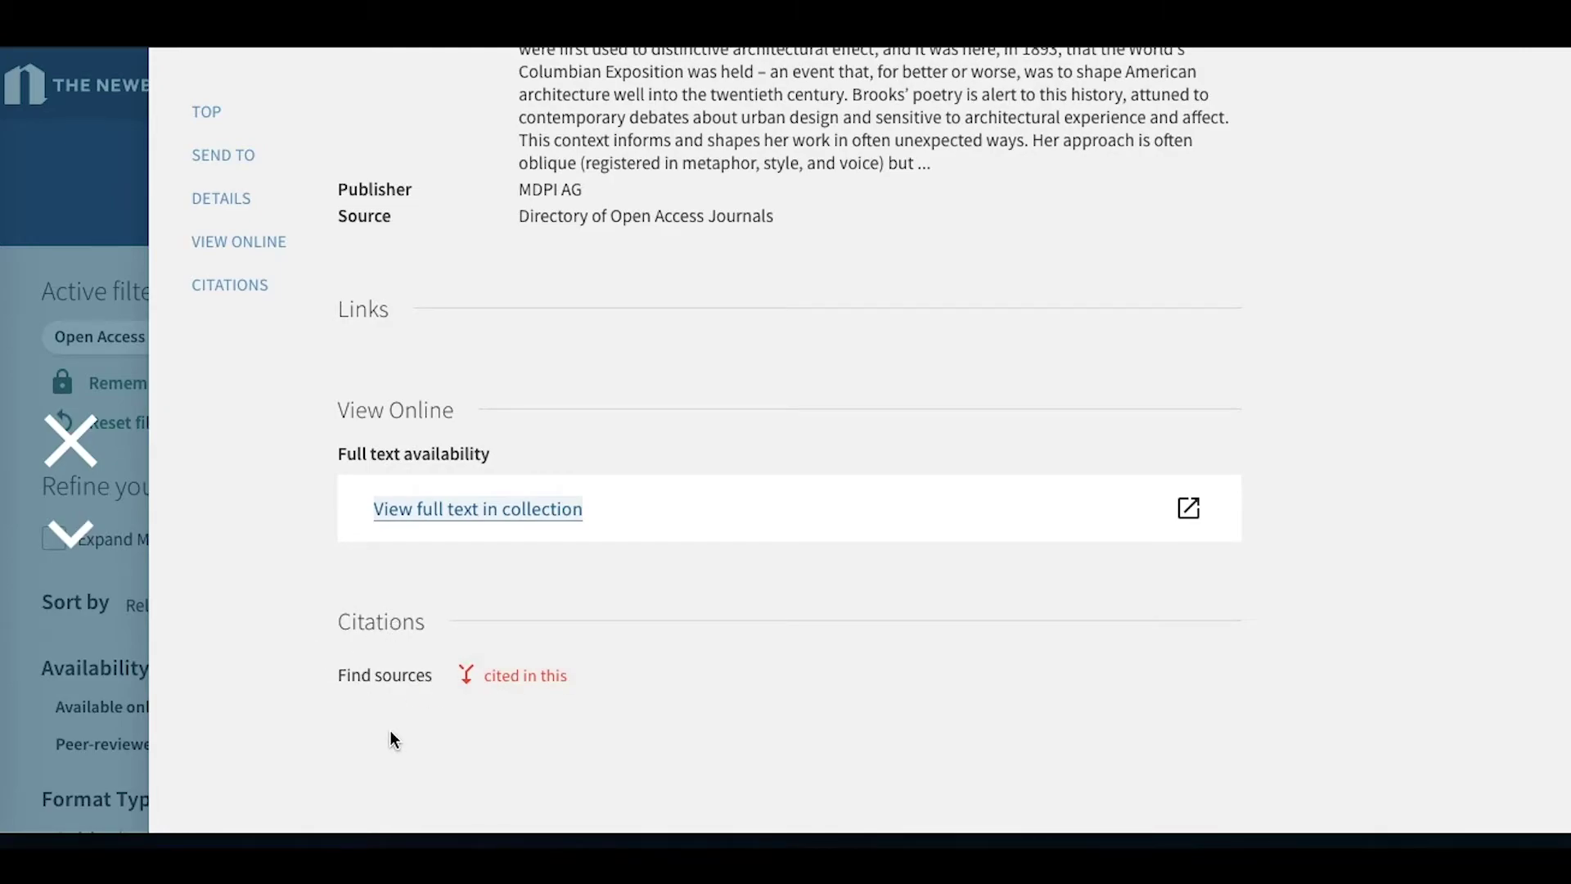
pyautogui.click(557, 699)
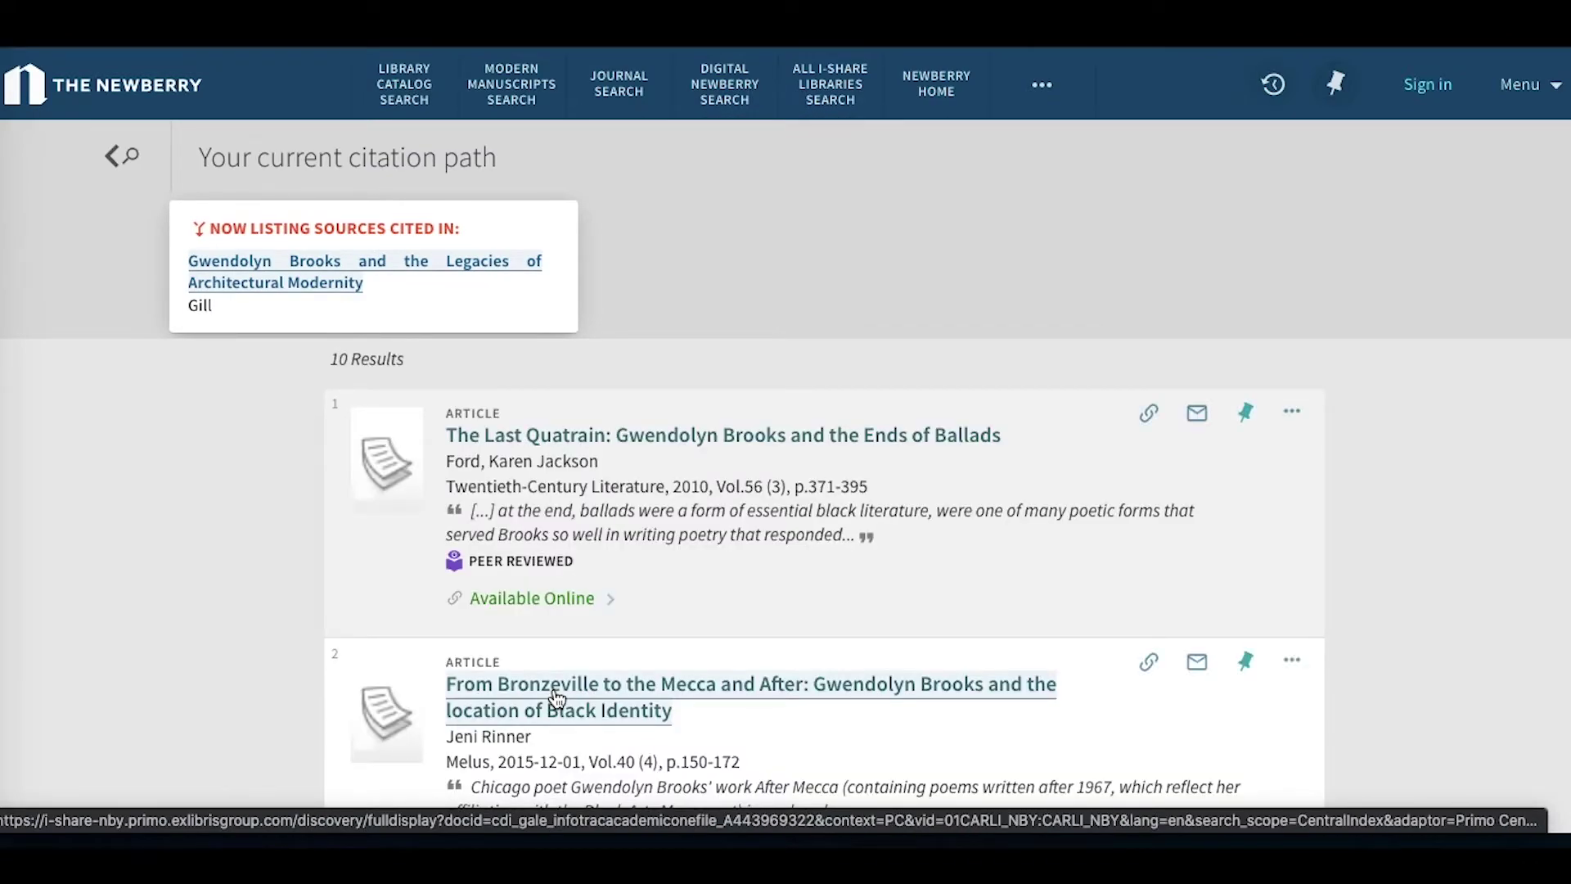
pyautogui.scroll(-2, 706, 650)
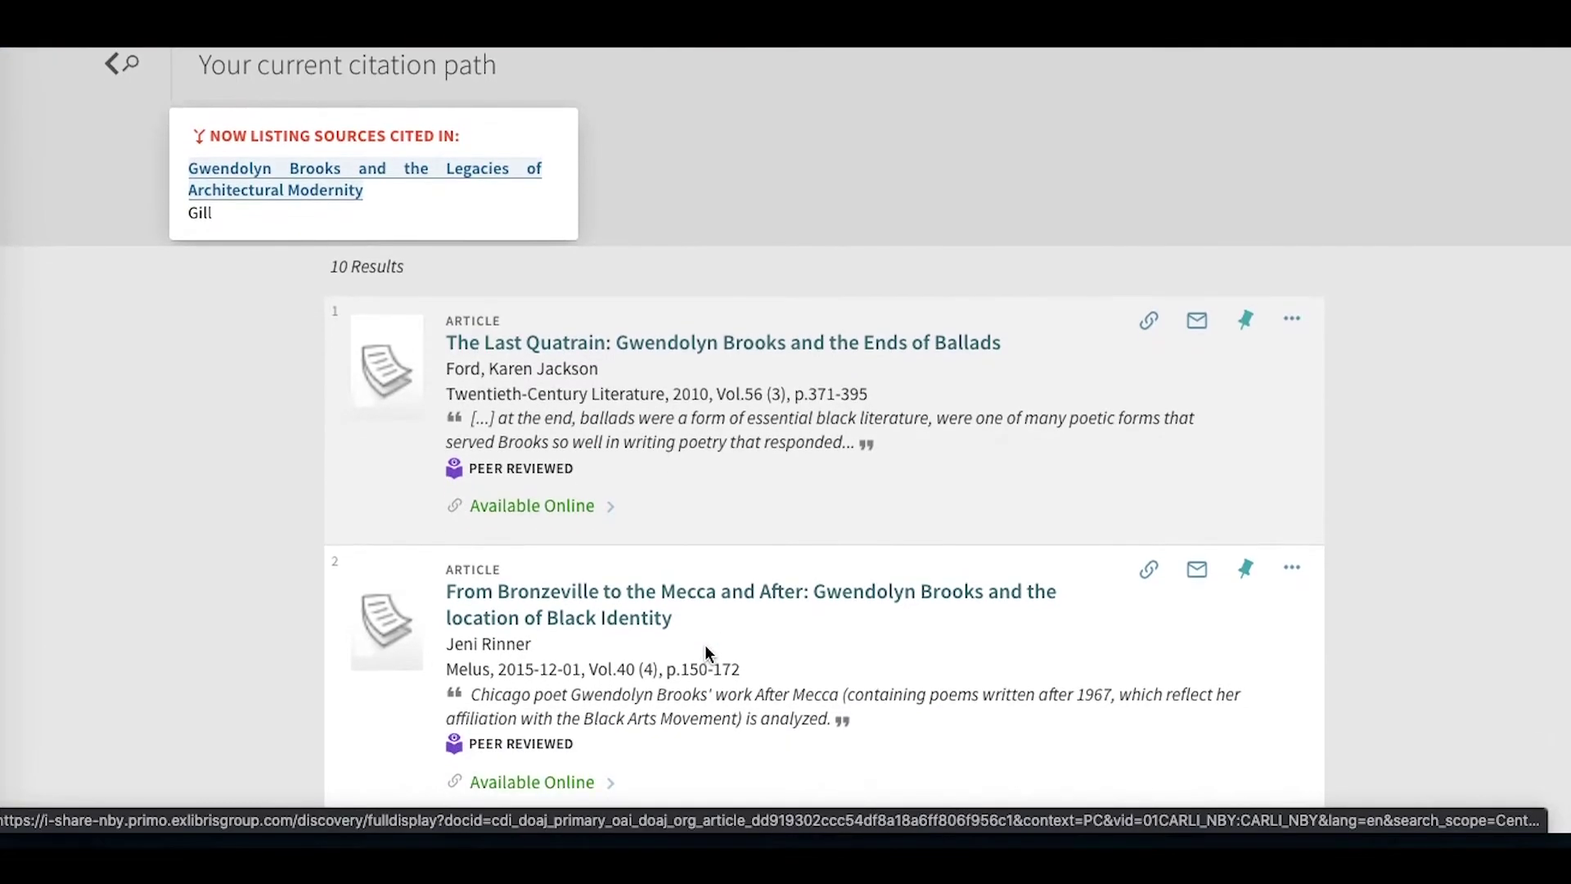
pyautogui.scroll(2, 704, 645)
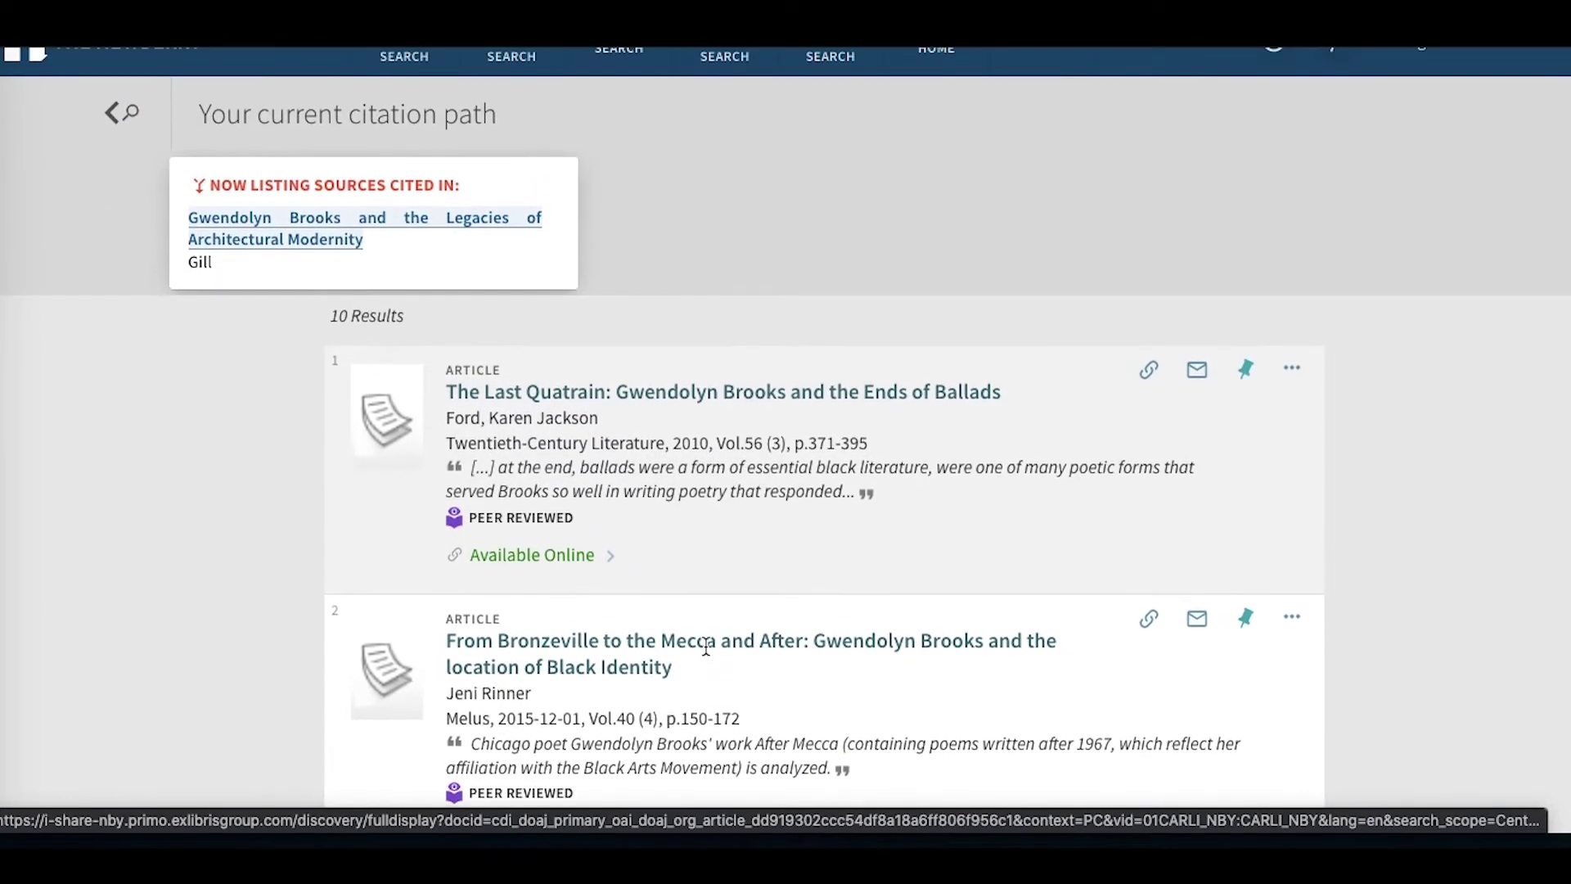
pyautogui.click(122, 118)
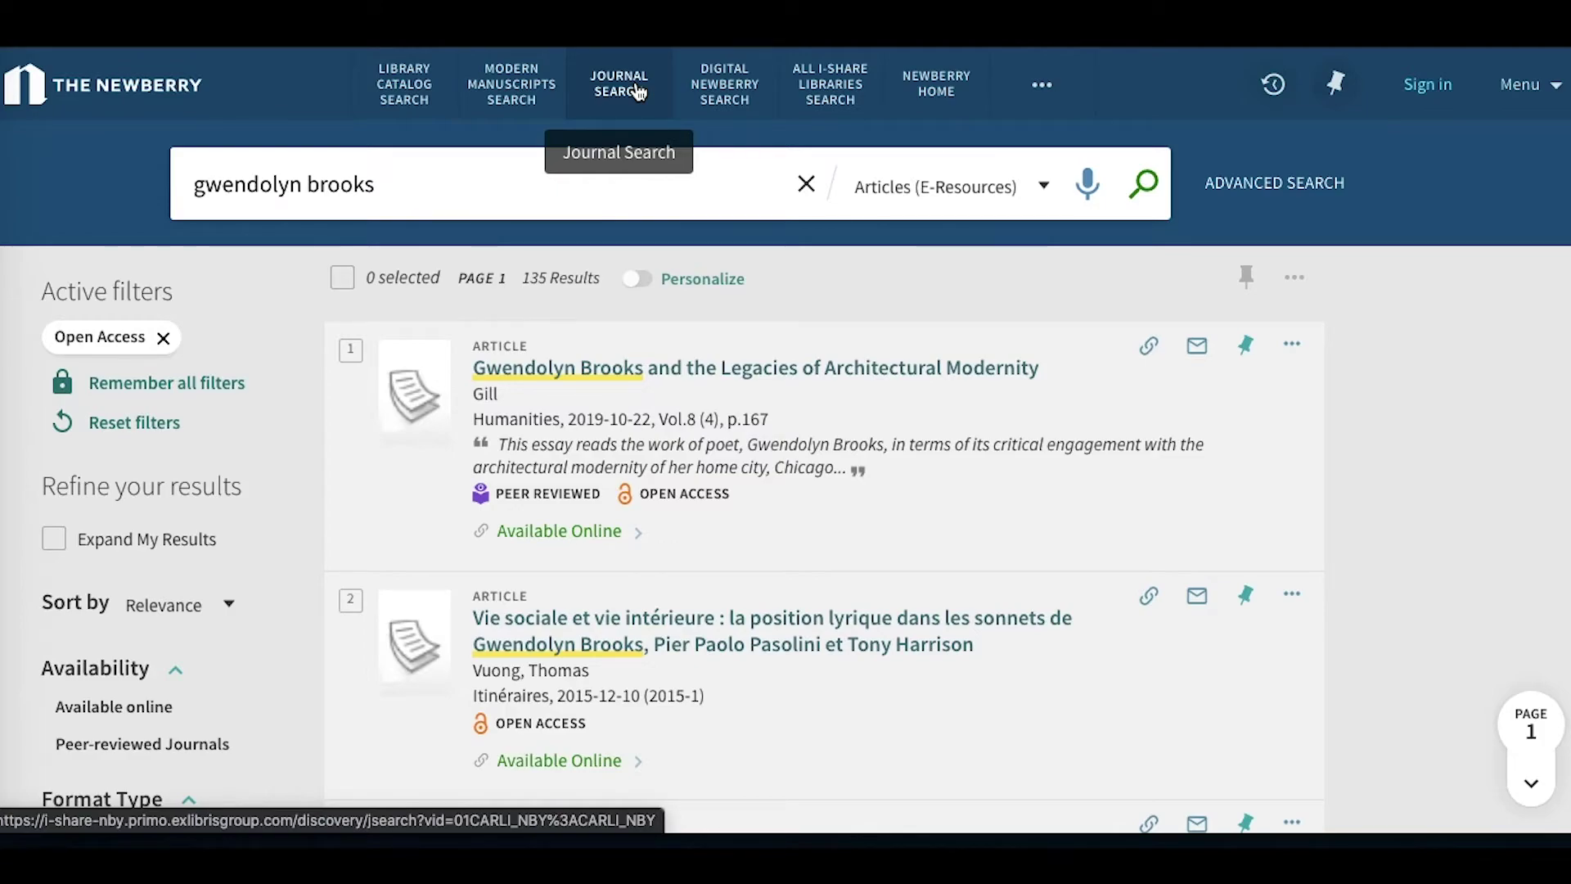
# Go to Journal Search and expand the Music, Dance, Drama & Film category into its four subcategories
pyautogui.click(638, 92)
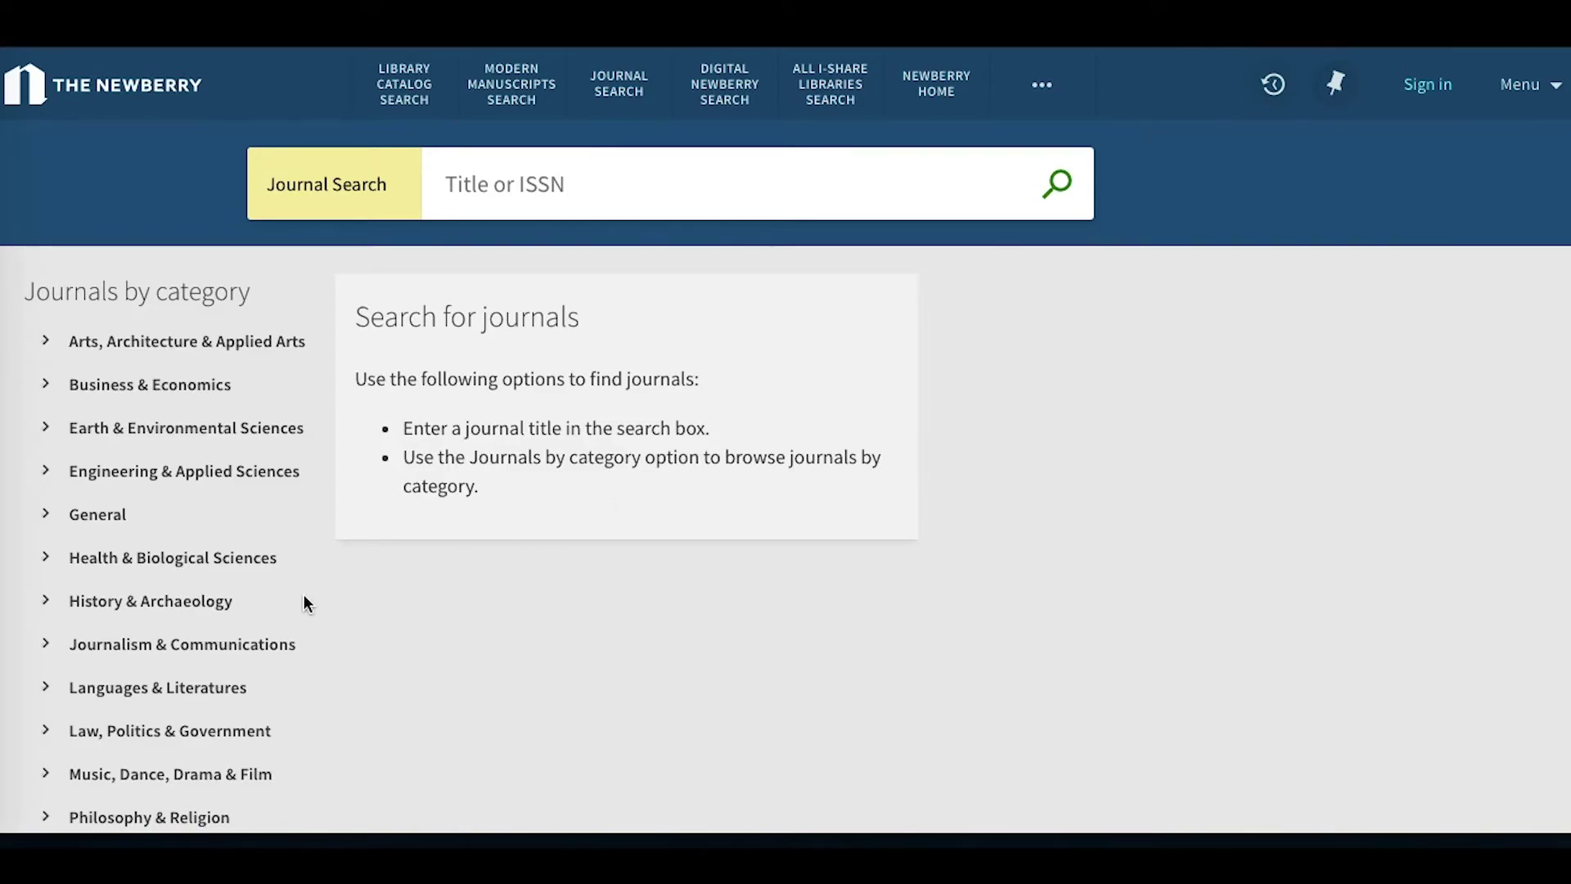
pyautogui.scroll(-2, 205, 626)
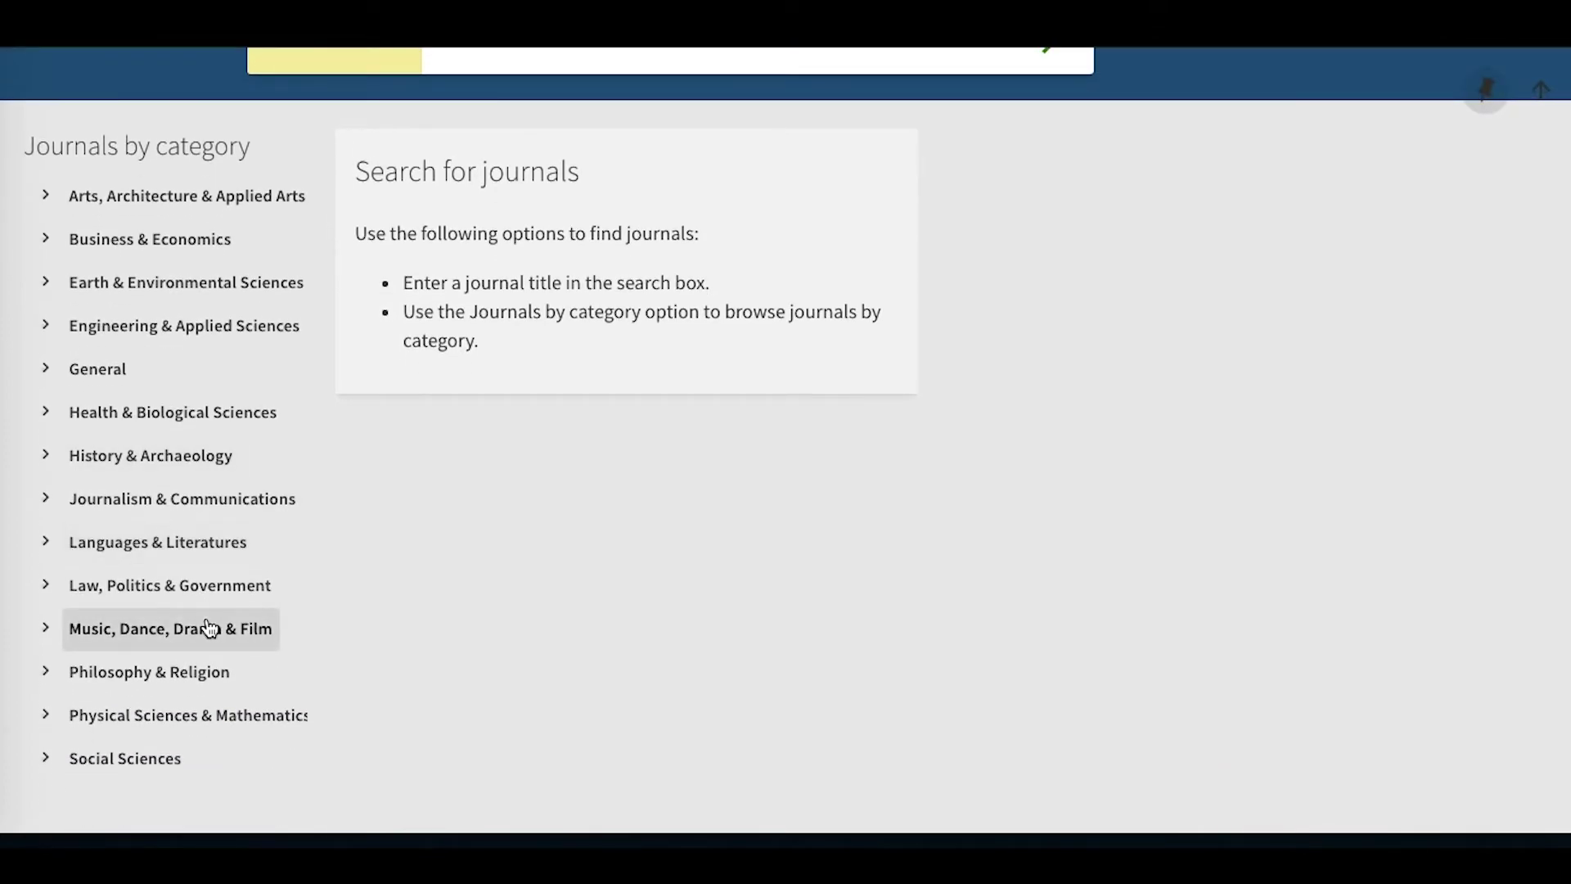
pyautogui.click(45, 628)
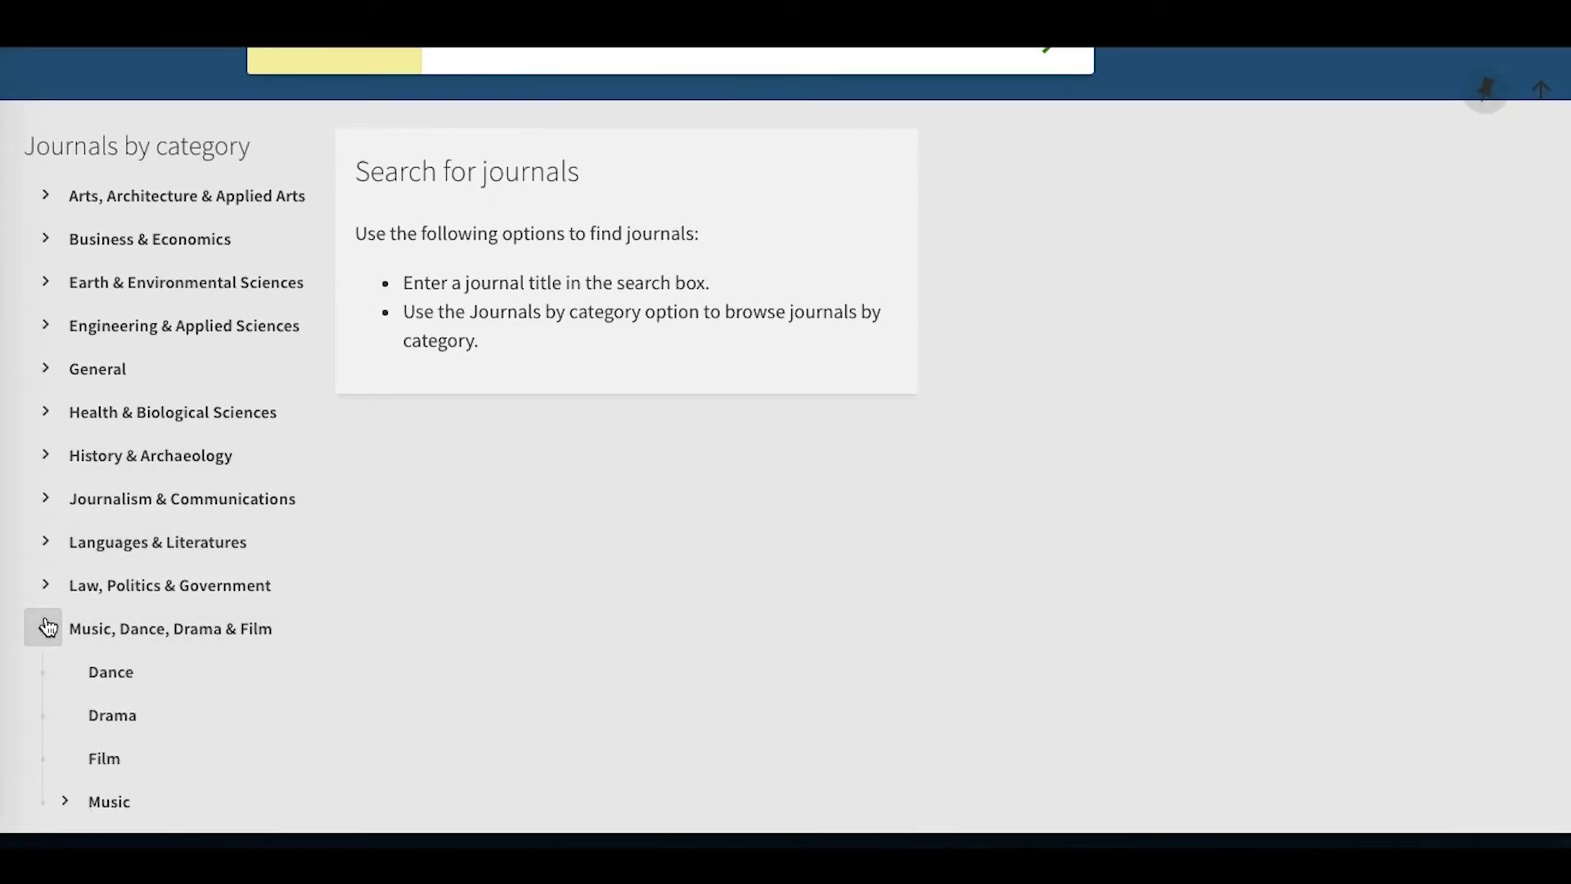
# List the 46 Dance journals and load the second page of results
pyautogui.click(104, 670)
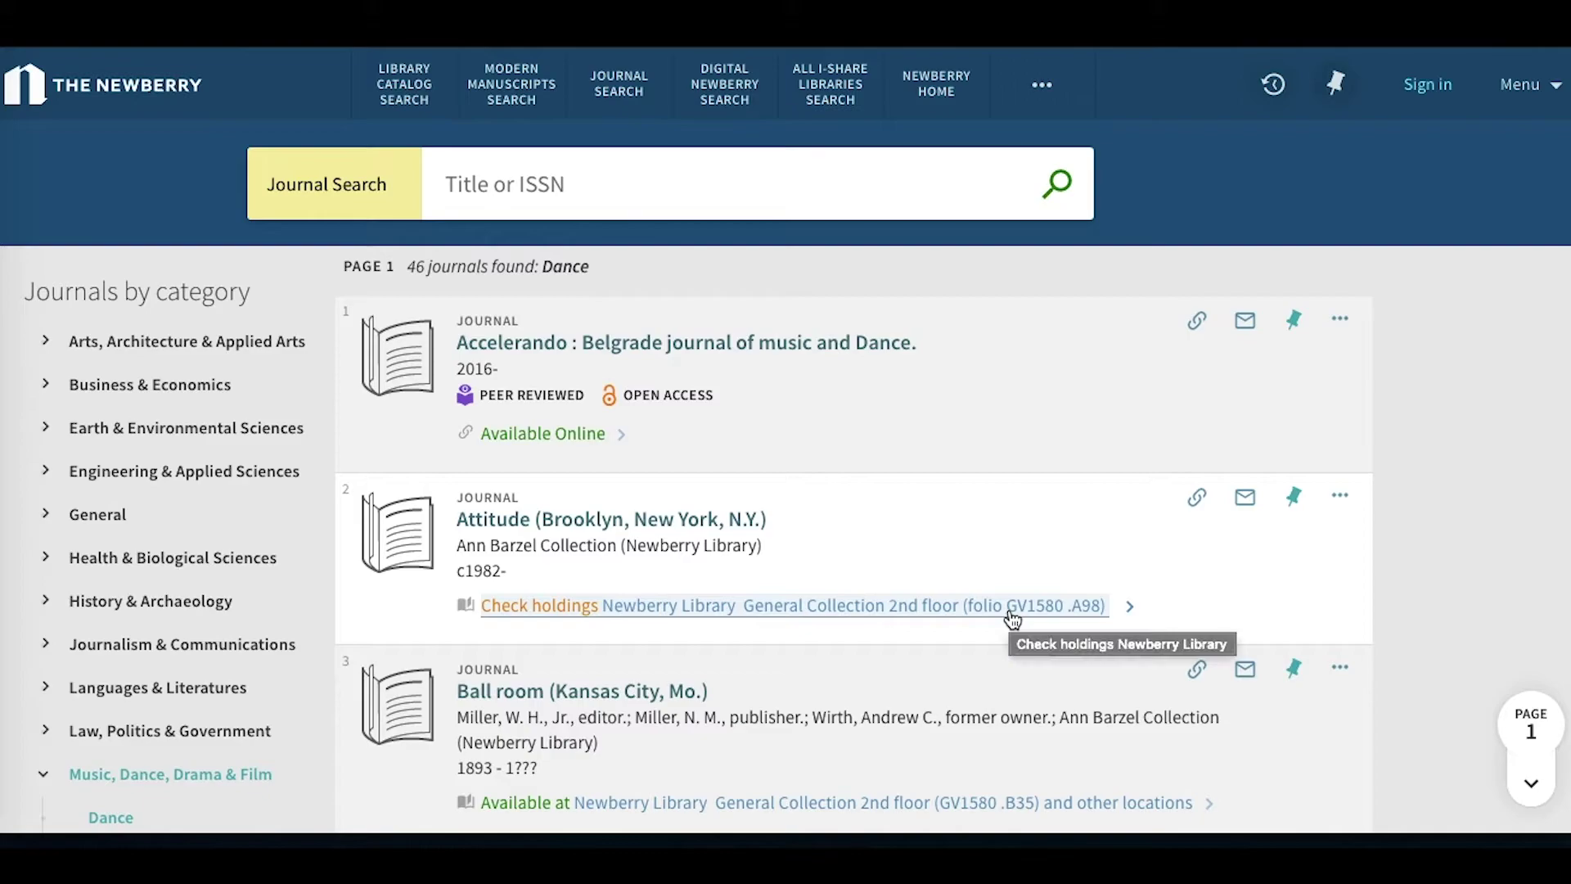
pyautogui.scroll(-10, 1012, 620)
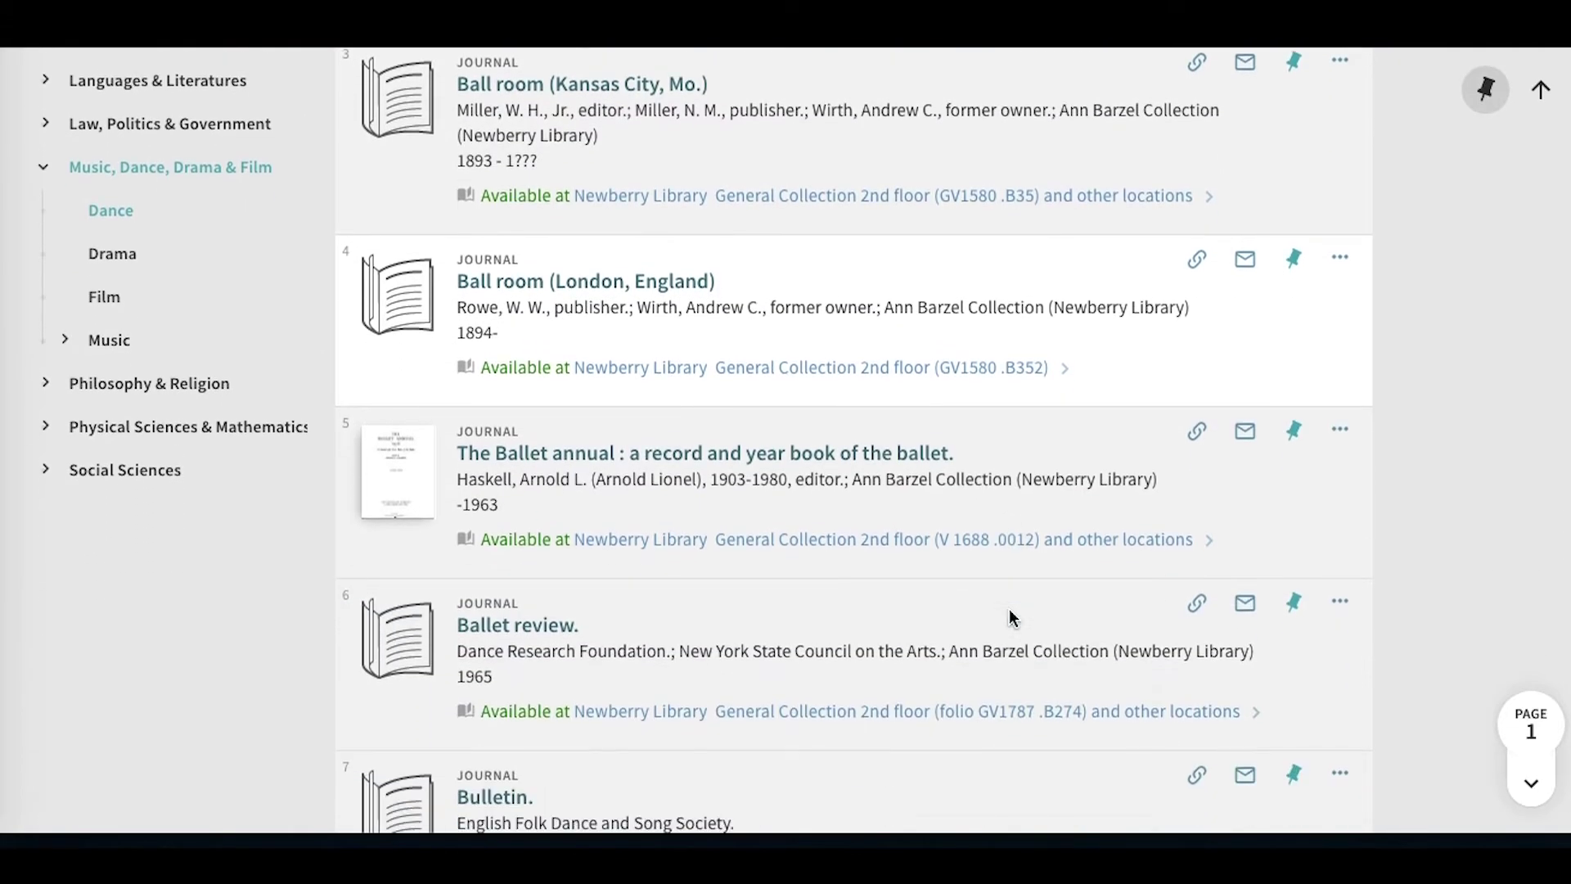
pyautogui.scroll(-4, 1012, 619)
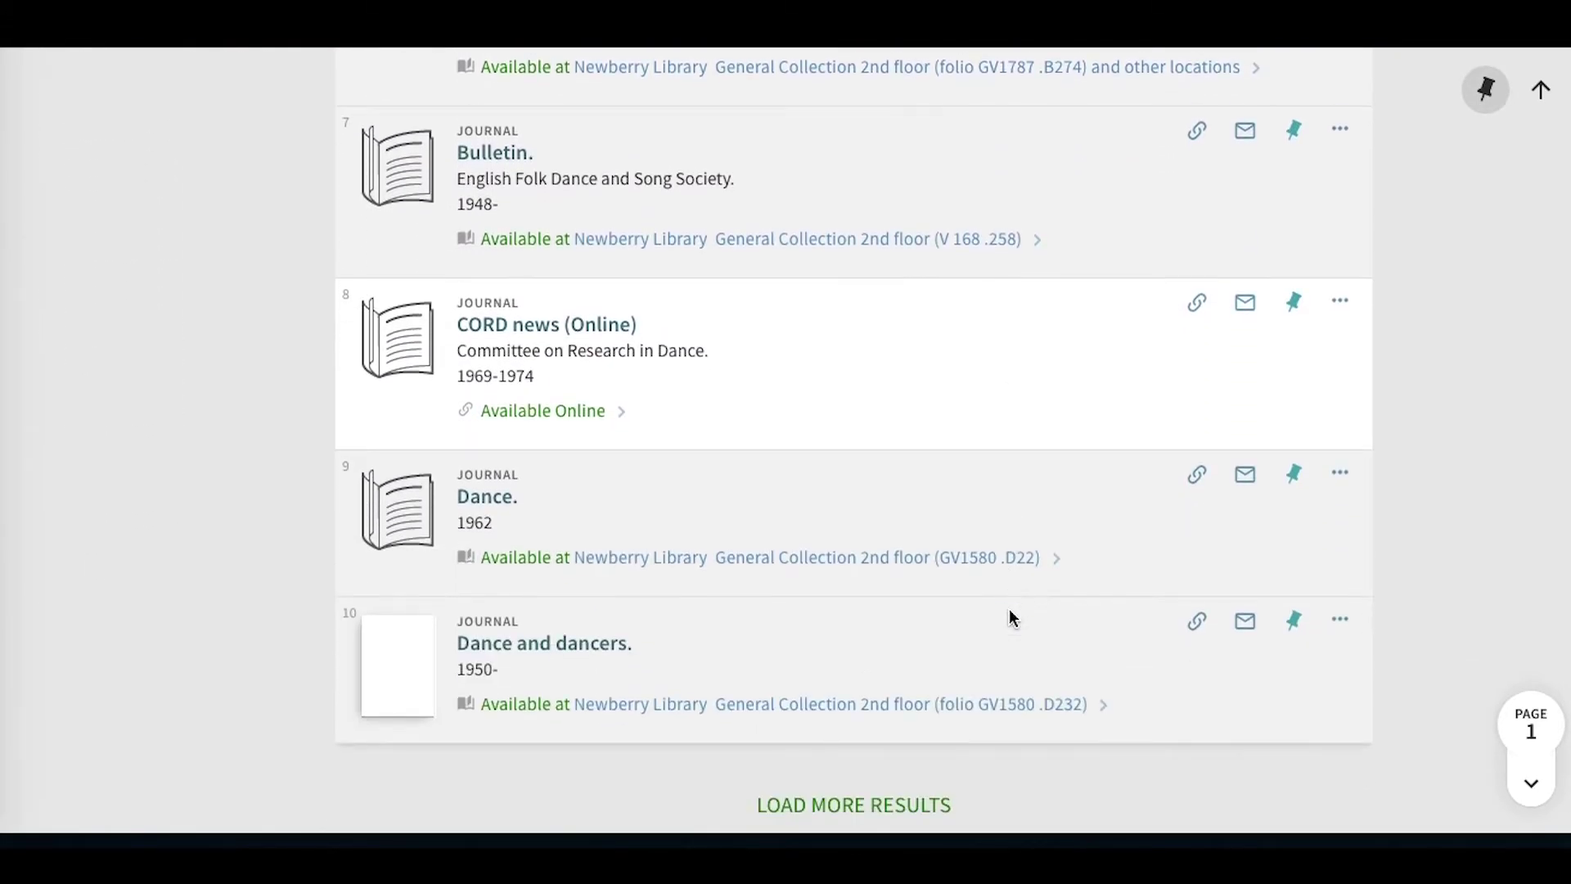
pyautogui.click(843, 775)
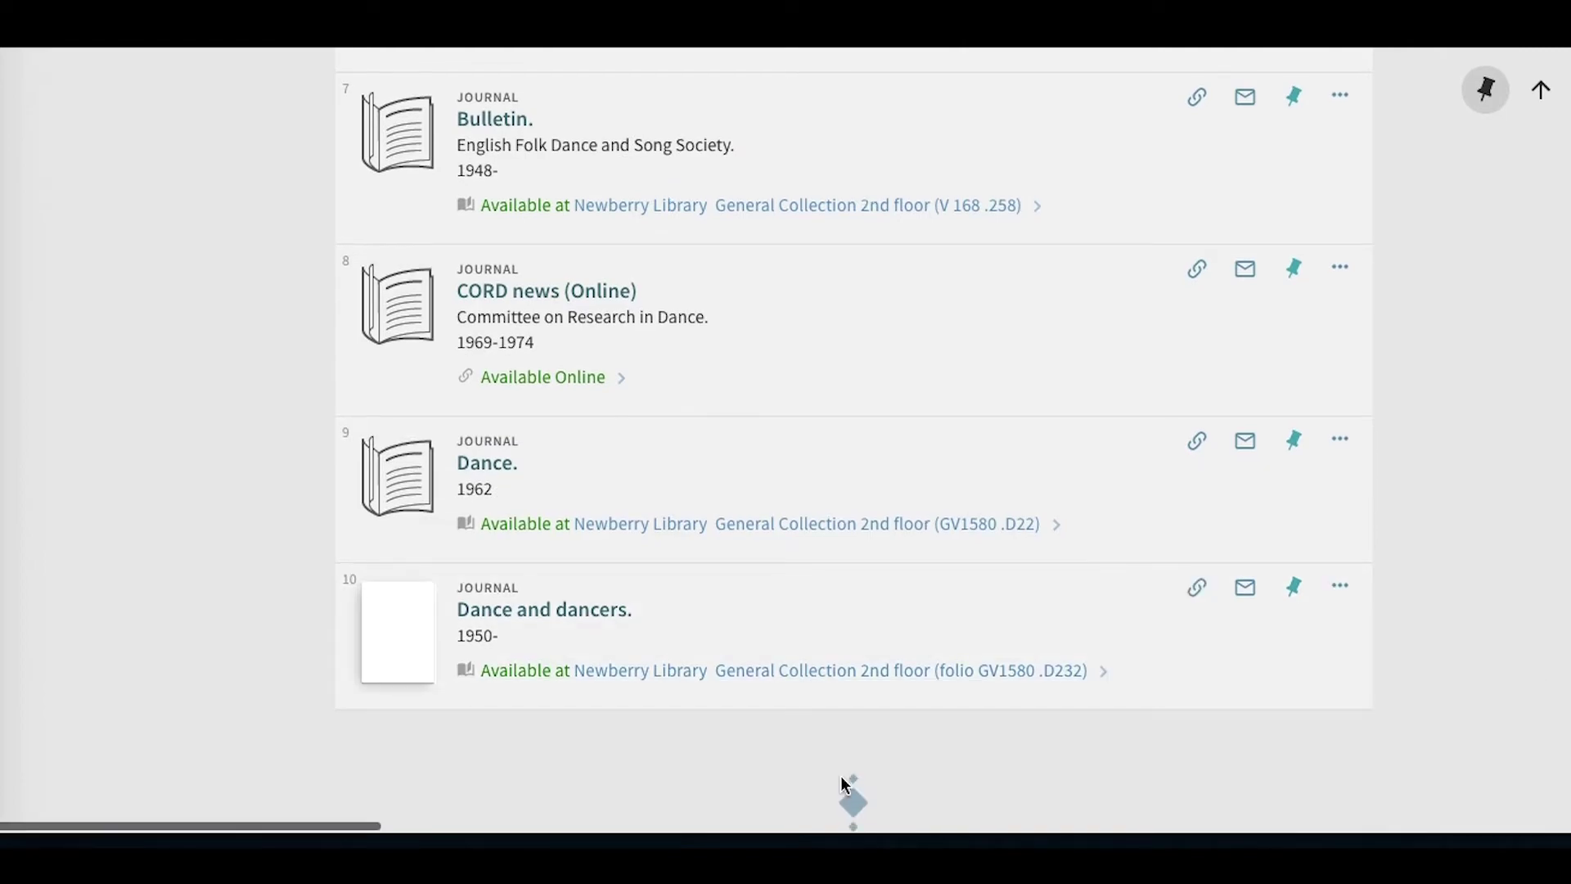
pyautogui.scroll(-10, 845, 783)
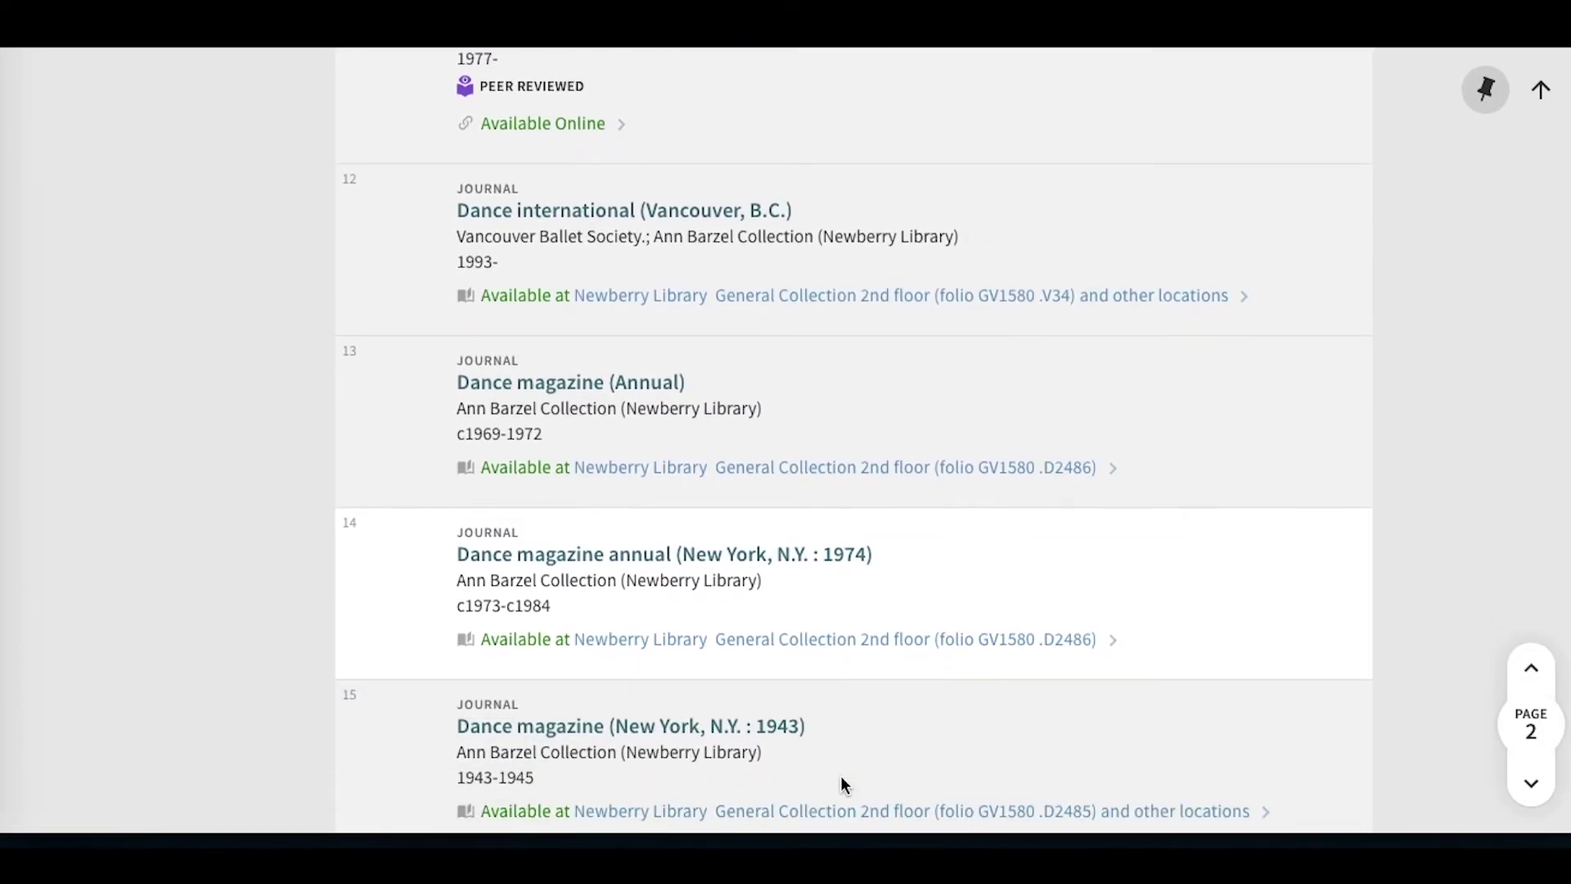
pyautogui.scroll(-3, 844, 784)
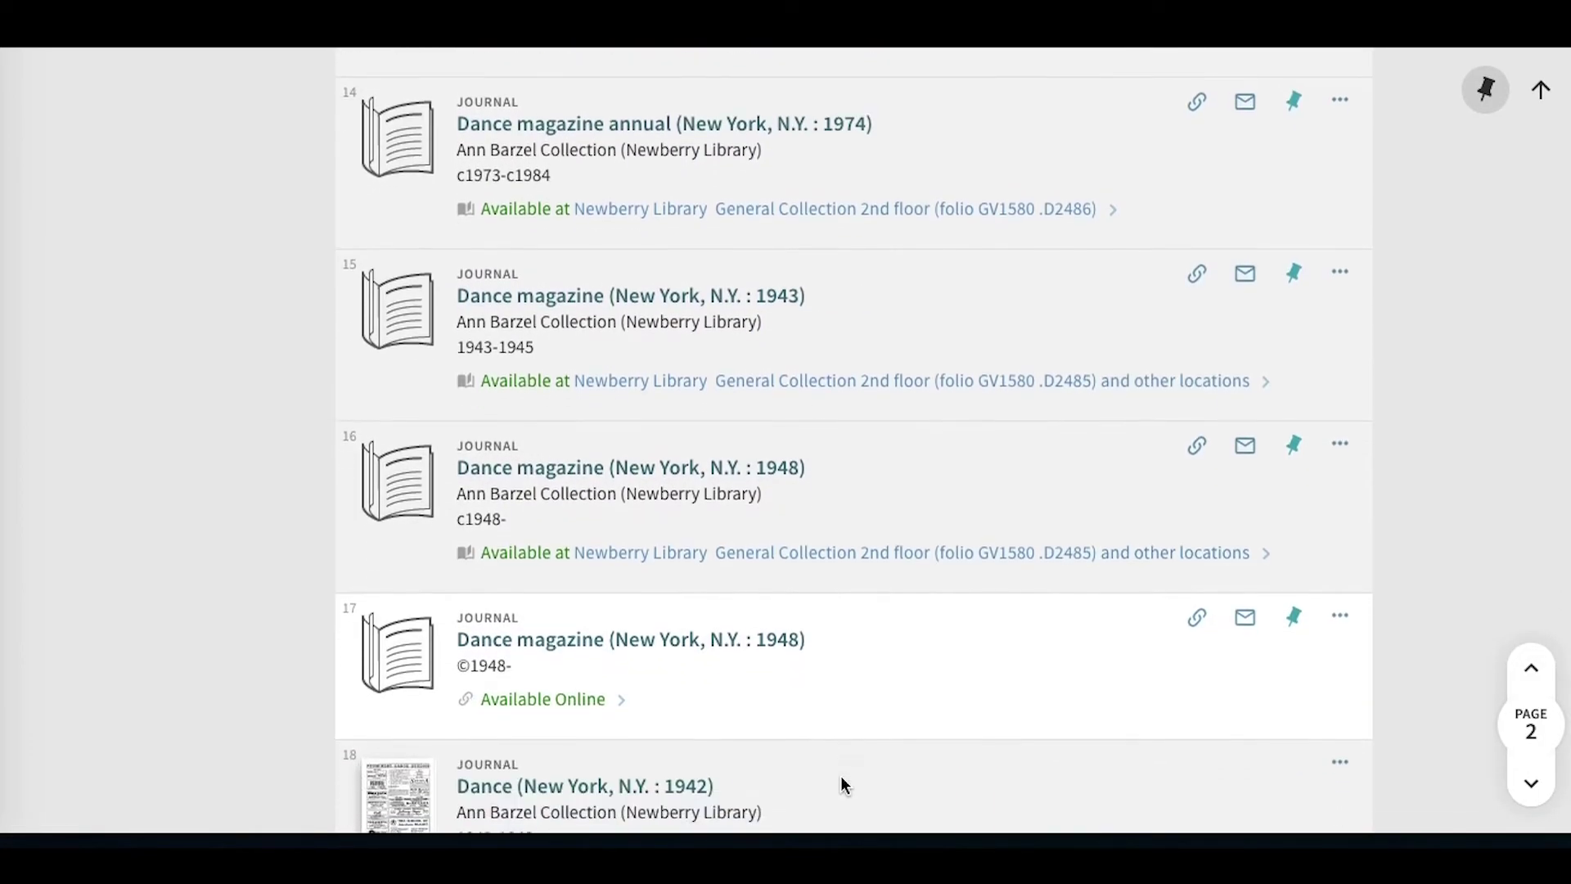
pyautogui.scroll(-1, 845, 786)
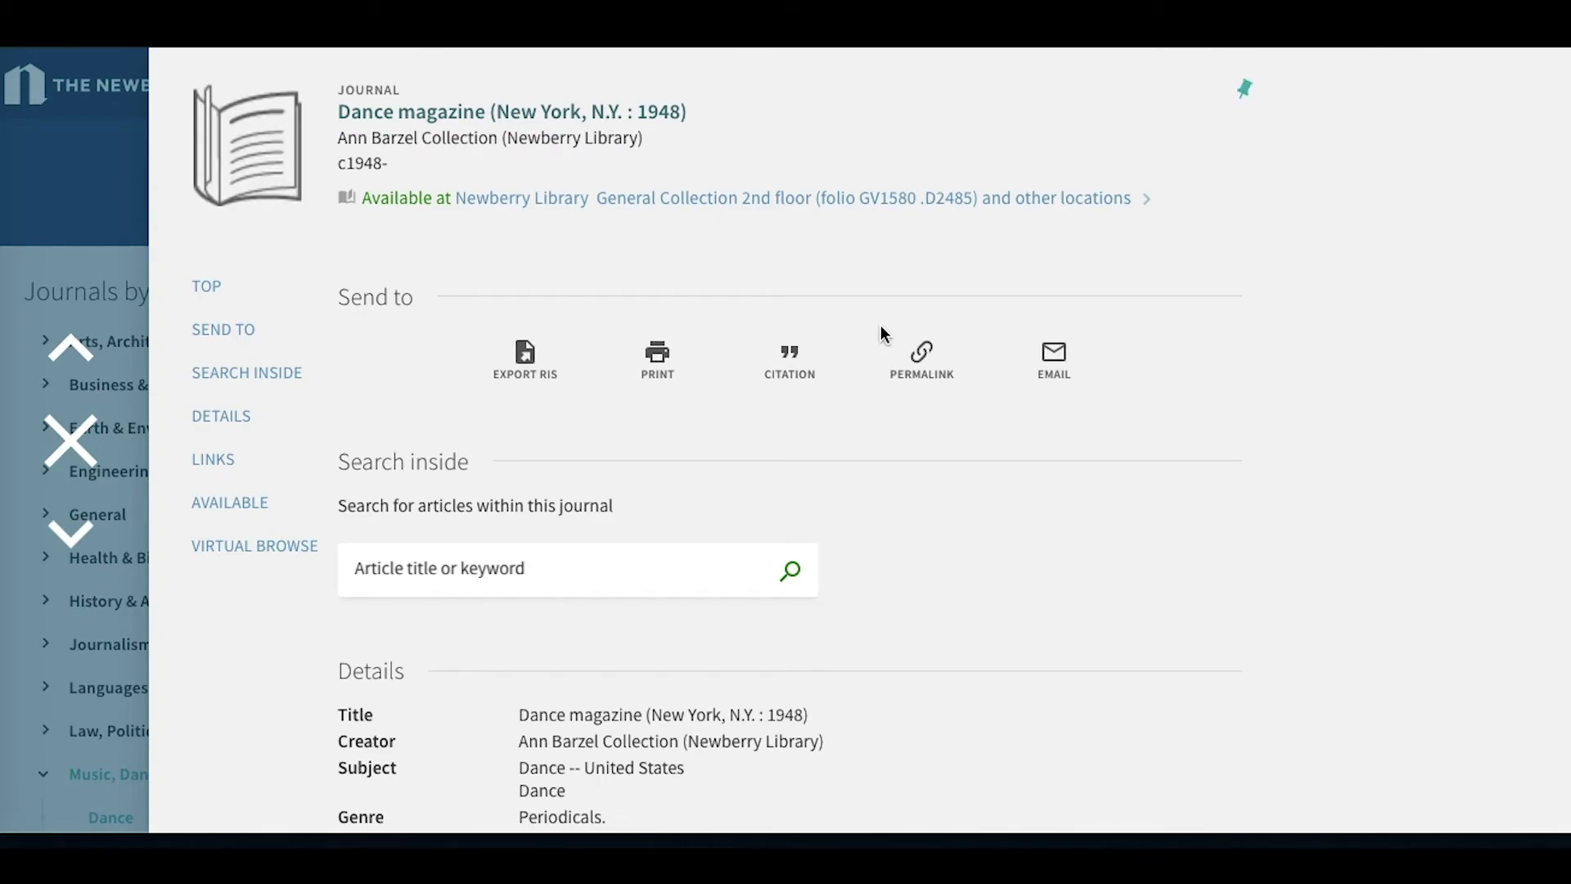
# Show the Dance magazine (1948) items at the first Newberry Library location, holdings from v.23:no.11
pyautogui.scroll(-5, 985, 579)
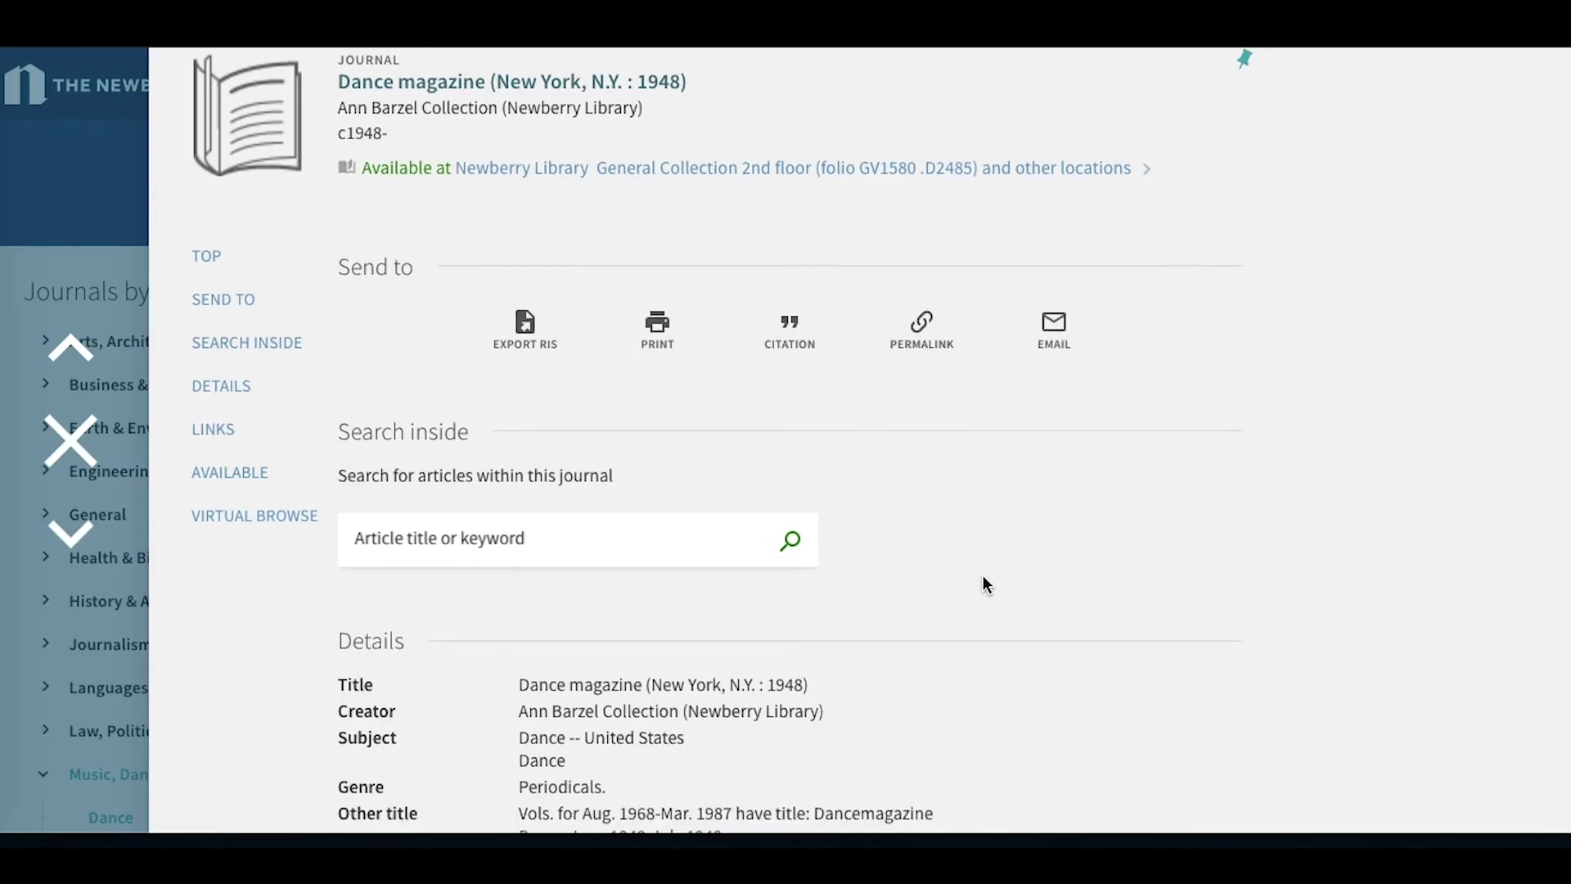
pyautogui.scroll(-9, 985, 582)
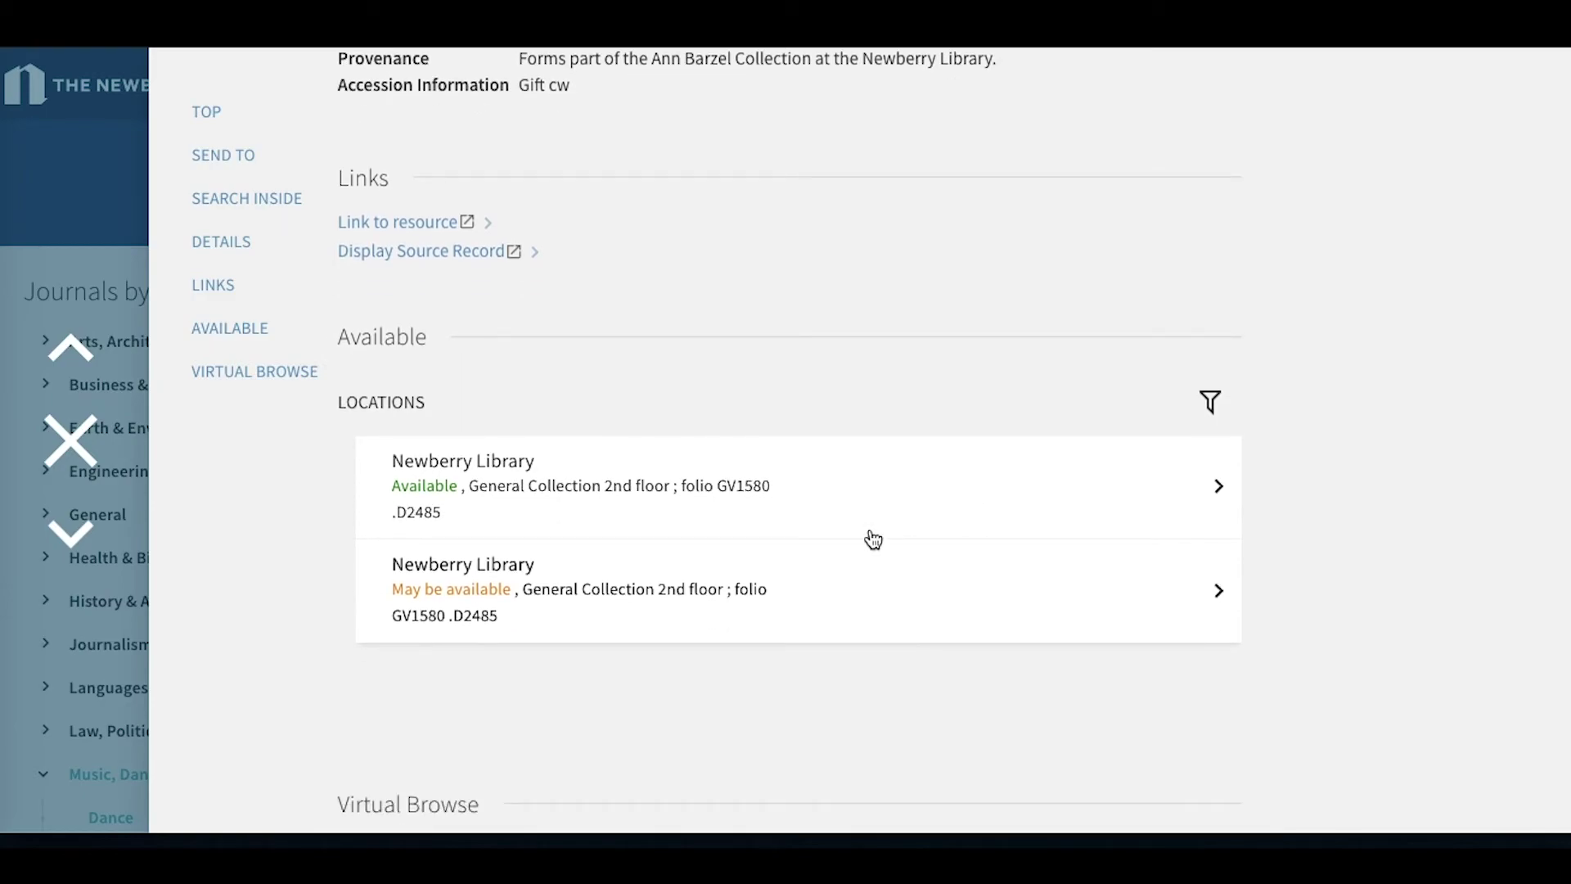
pyautogui.click(684, 501)
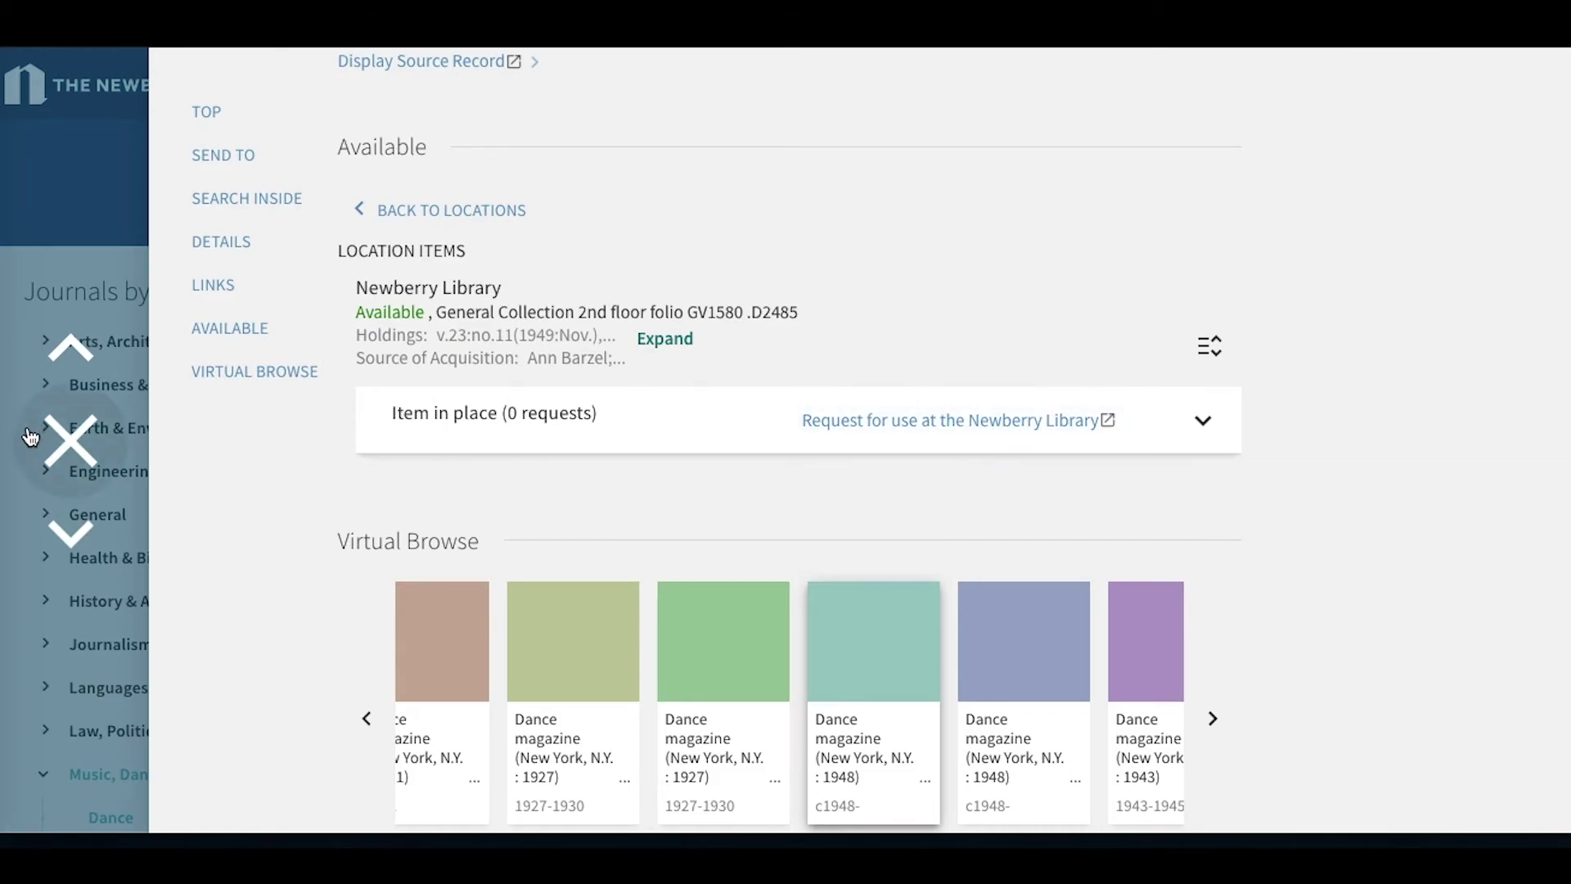
# Close the Dance magazine record and scroll back to the top of the journal search page
pyautogui.click(72, 446)
pyautogui.scroll(15, 341, 405)
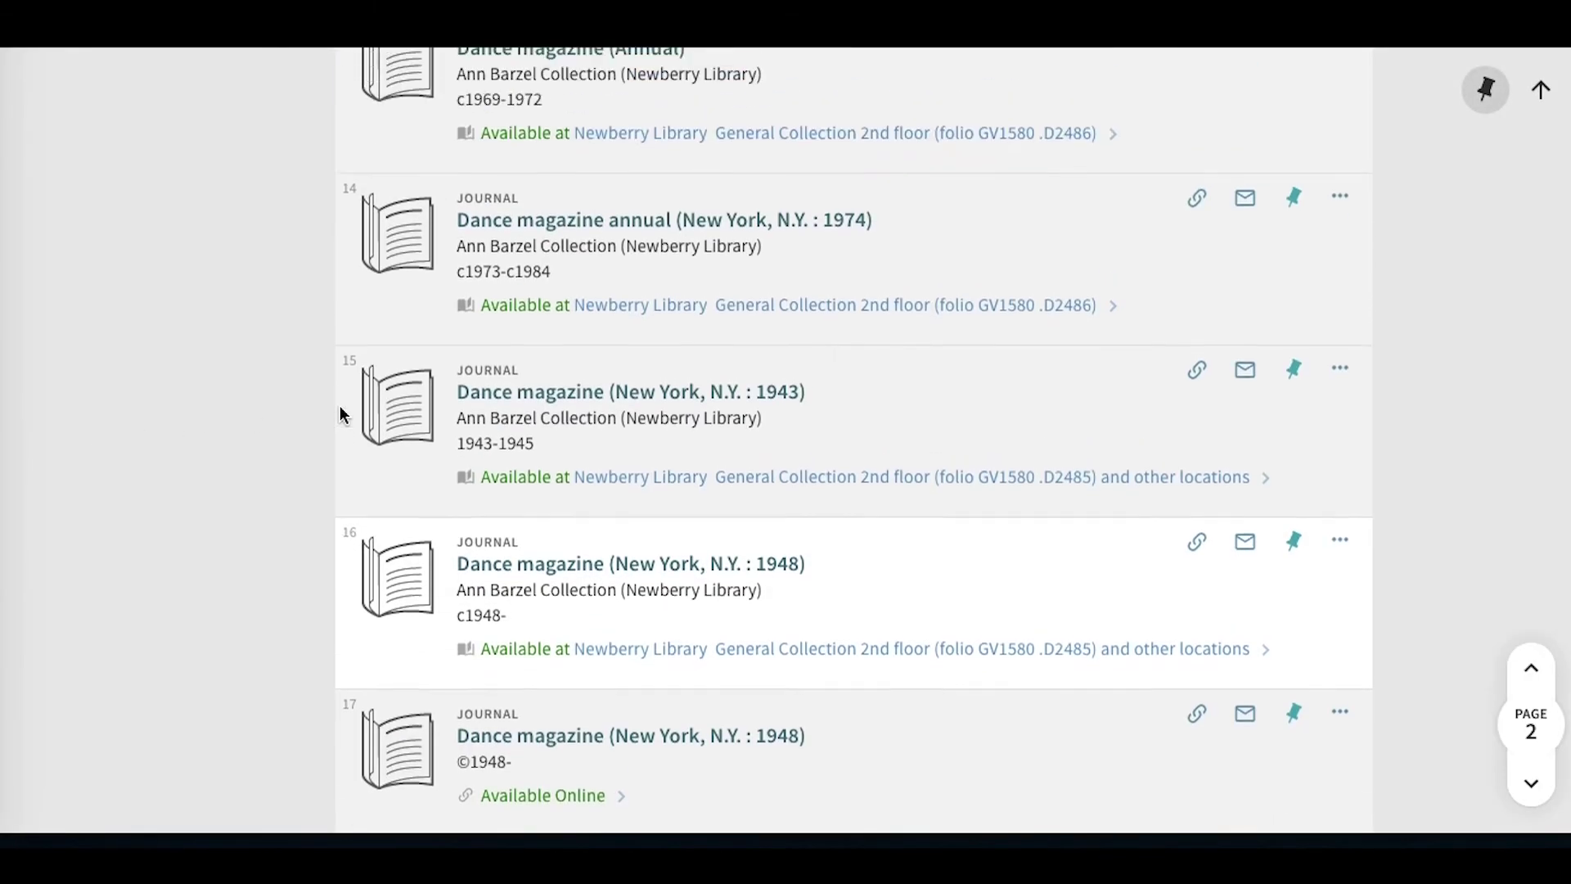
pyautogui.scroll(10, 341, 414)
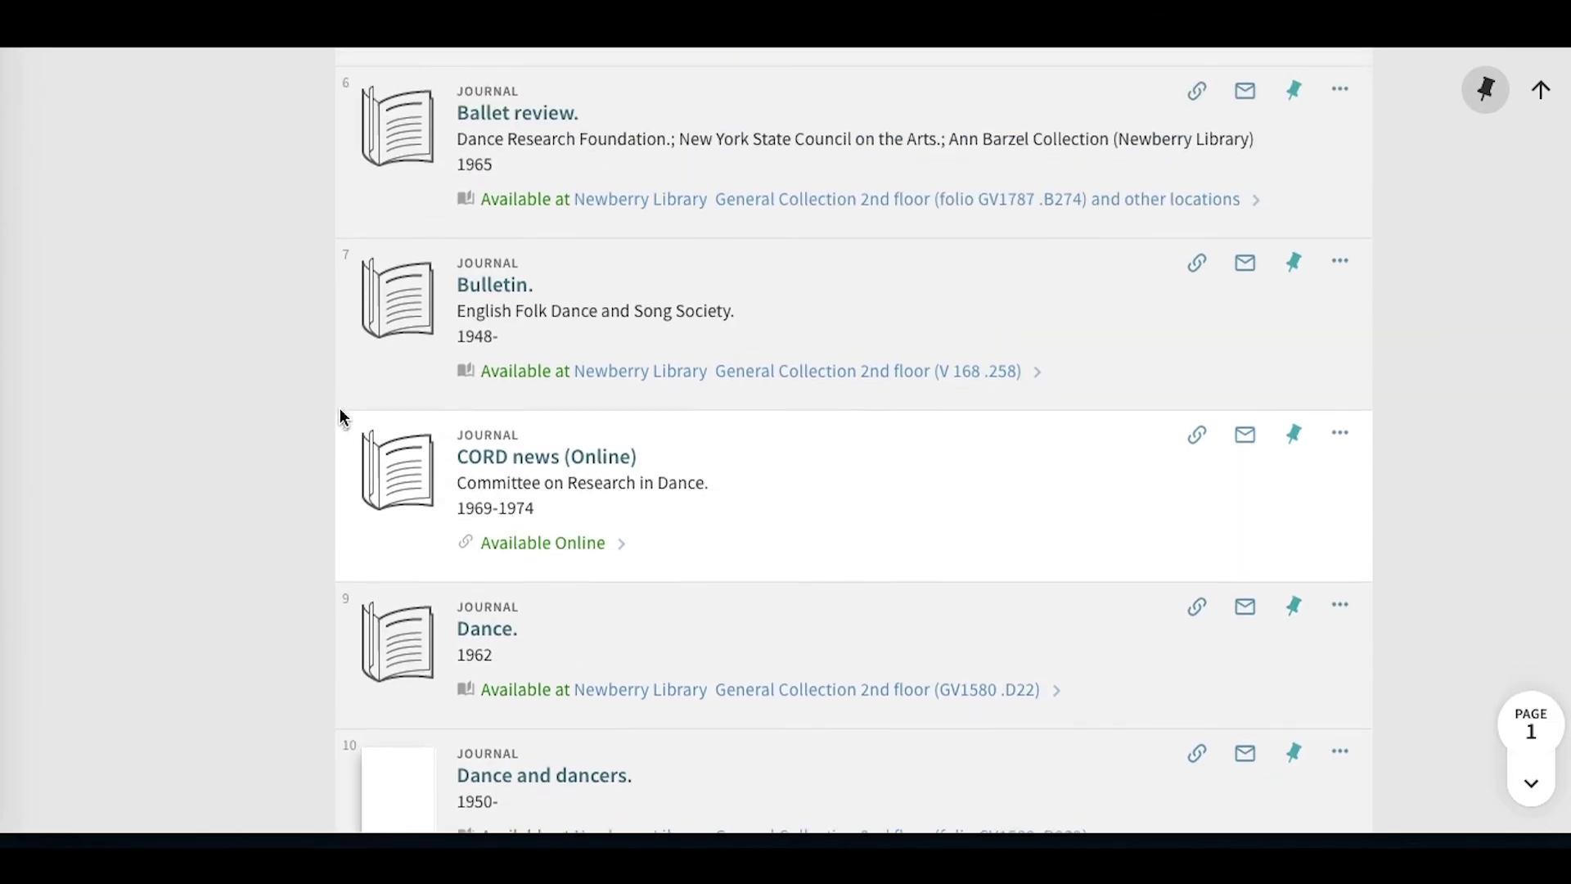
pyautogui.scroll(3, 341, 407)
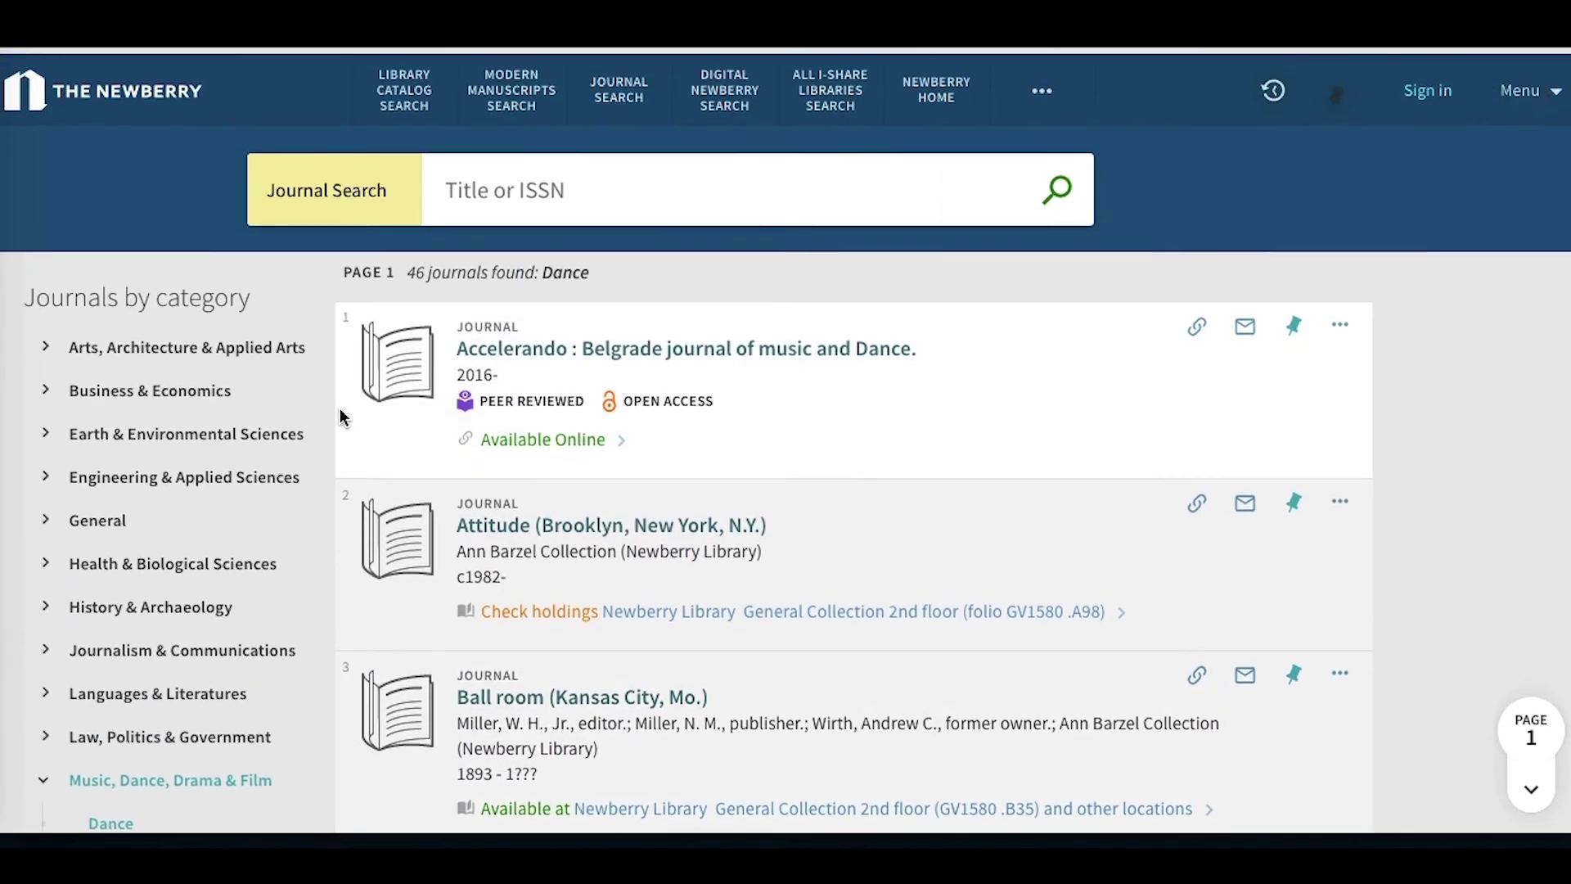
# Search journal titles for 'studies in american indian literature', returning 4 results
pyautogui.click(586, 193)
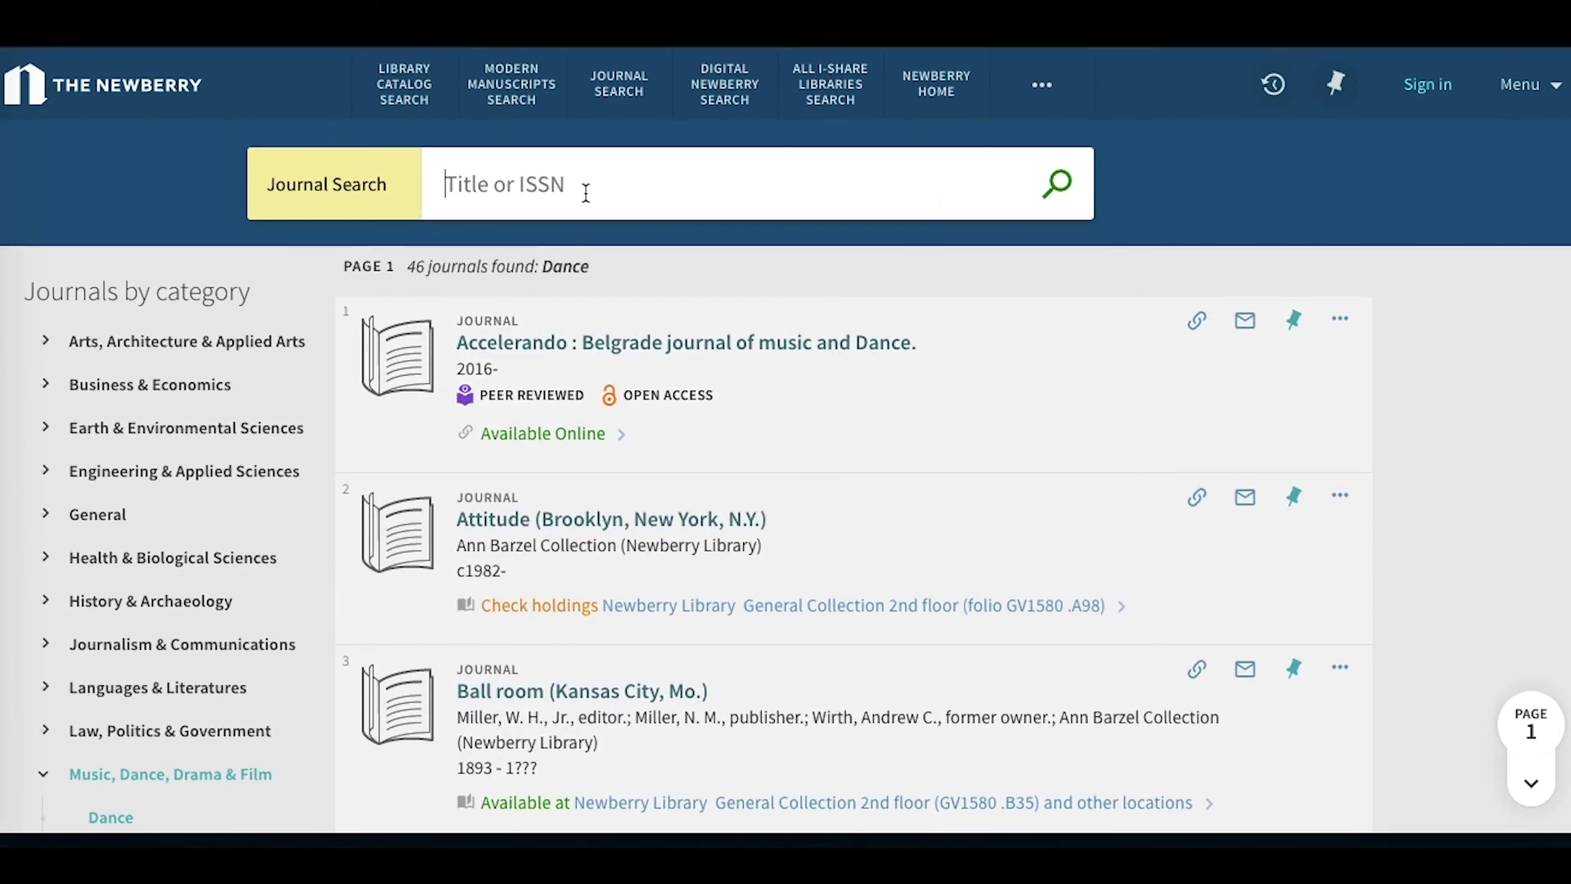
pyautogui.write('s')
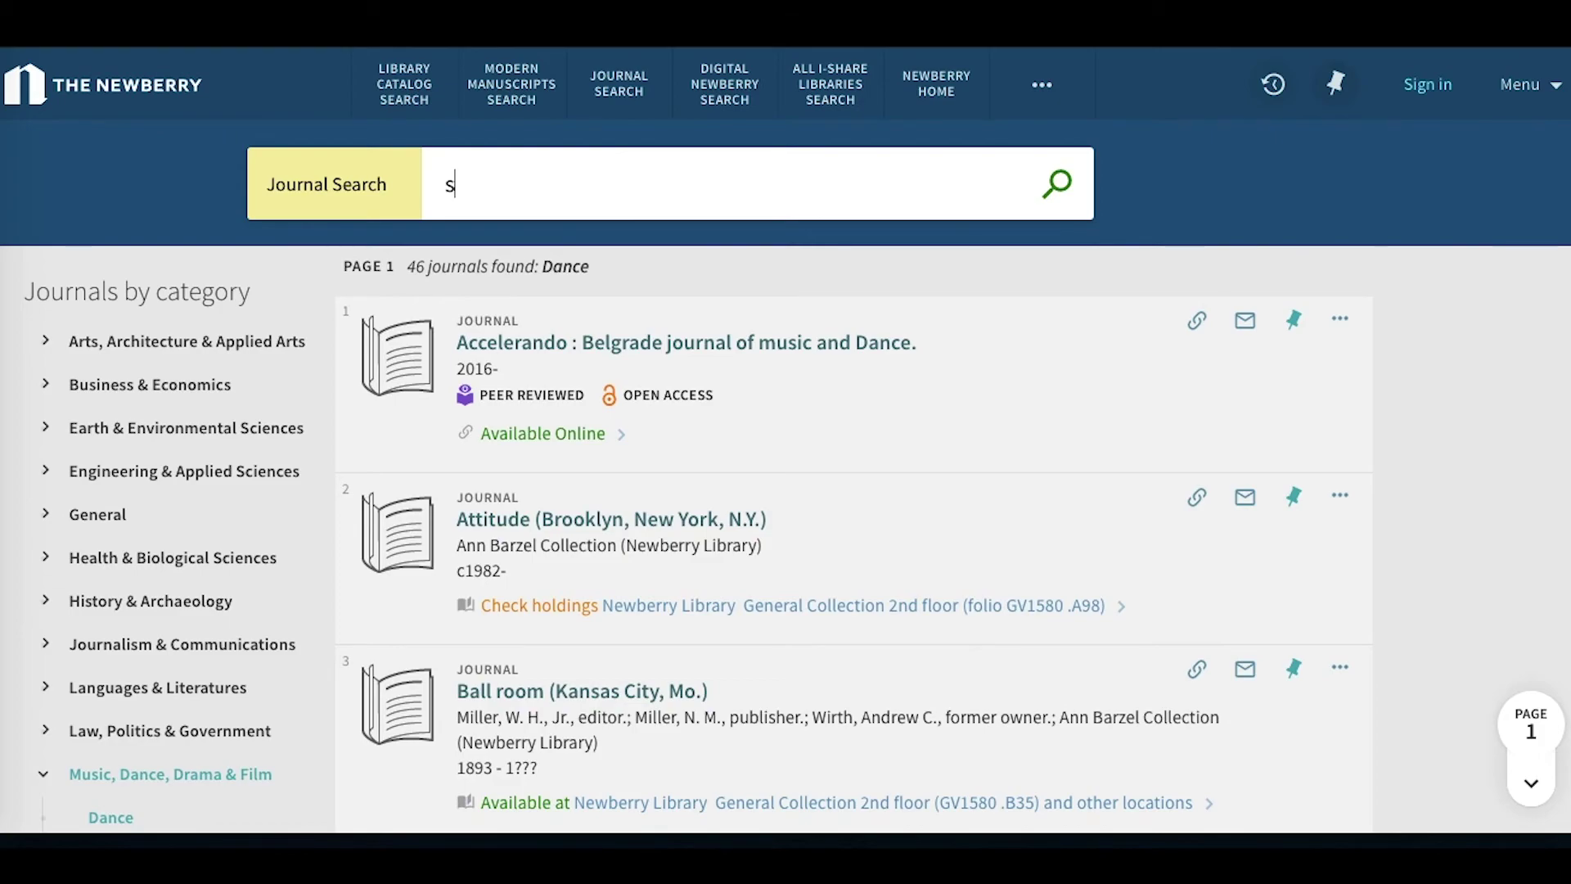
pyautogui.write('tudies in')
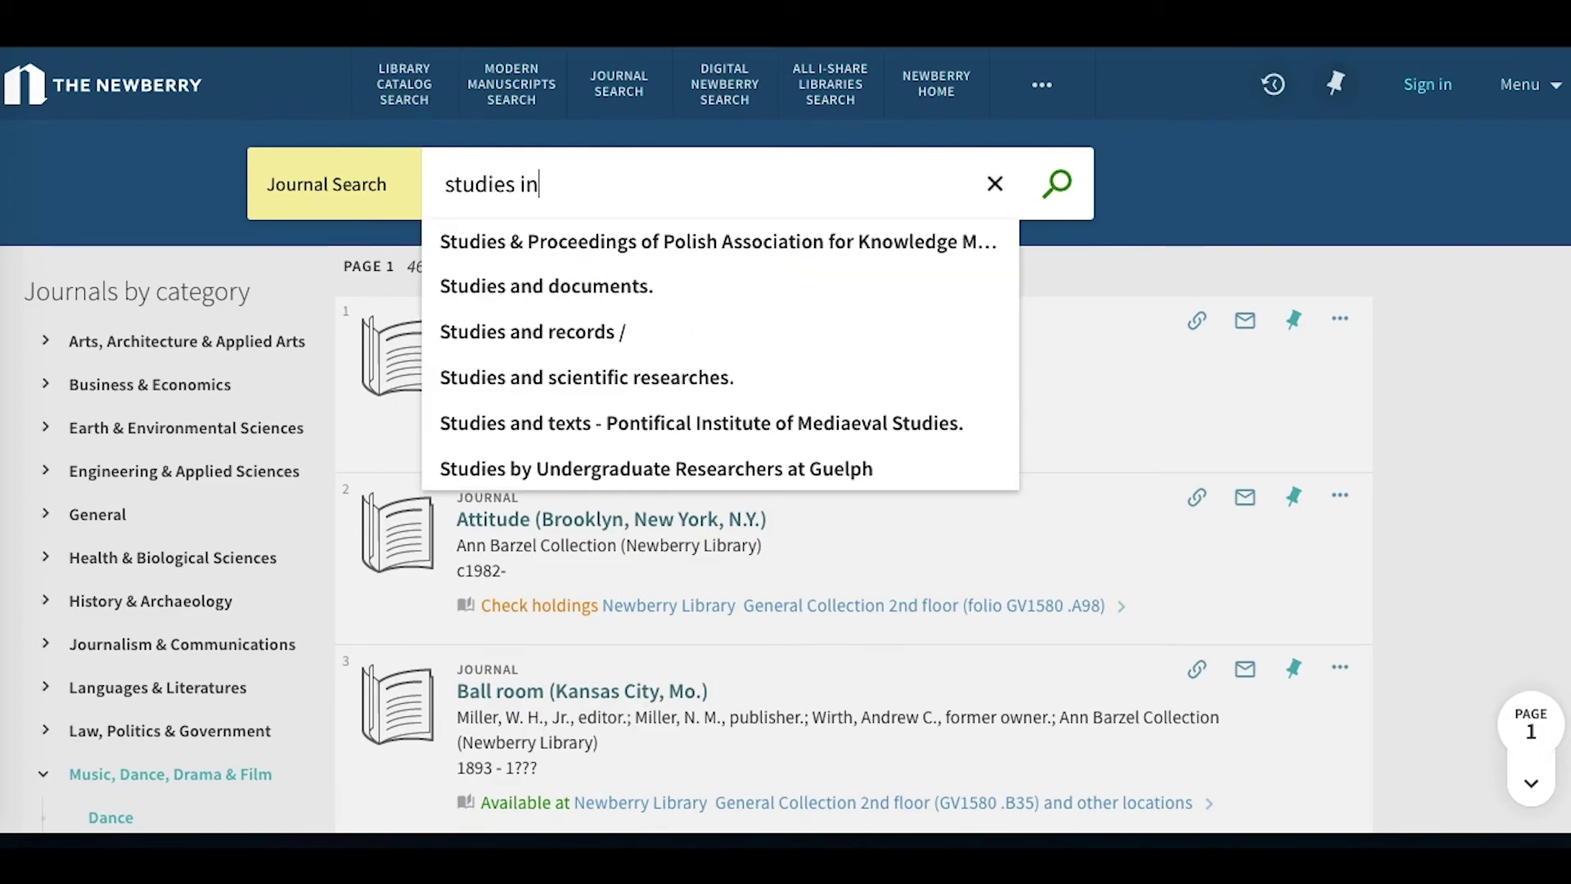
pyautogui.write(' american indian literature')
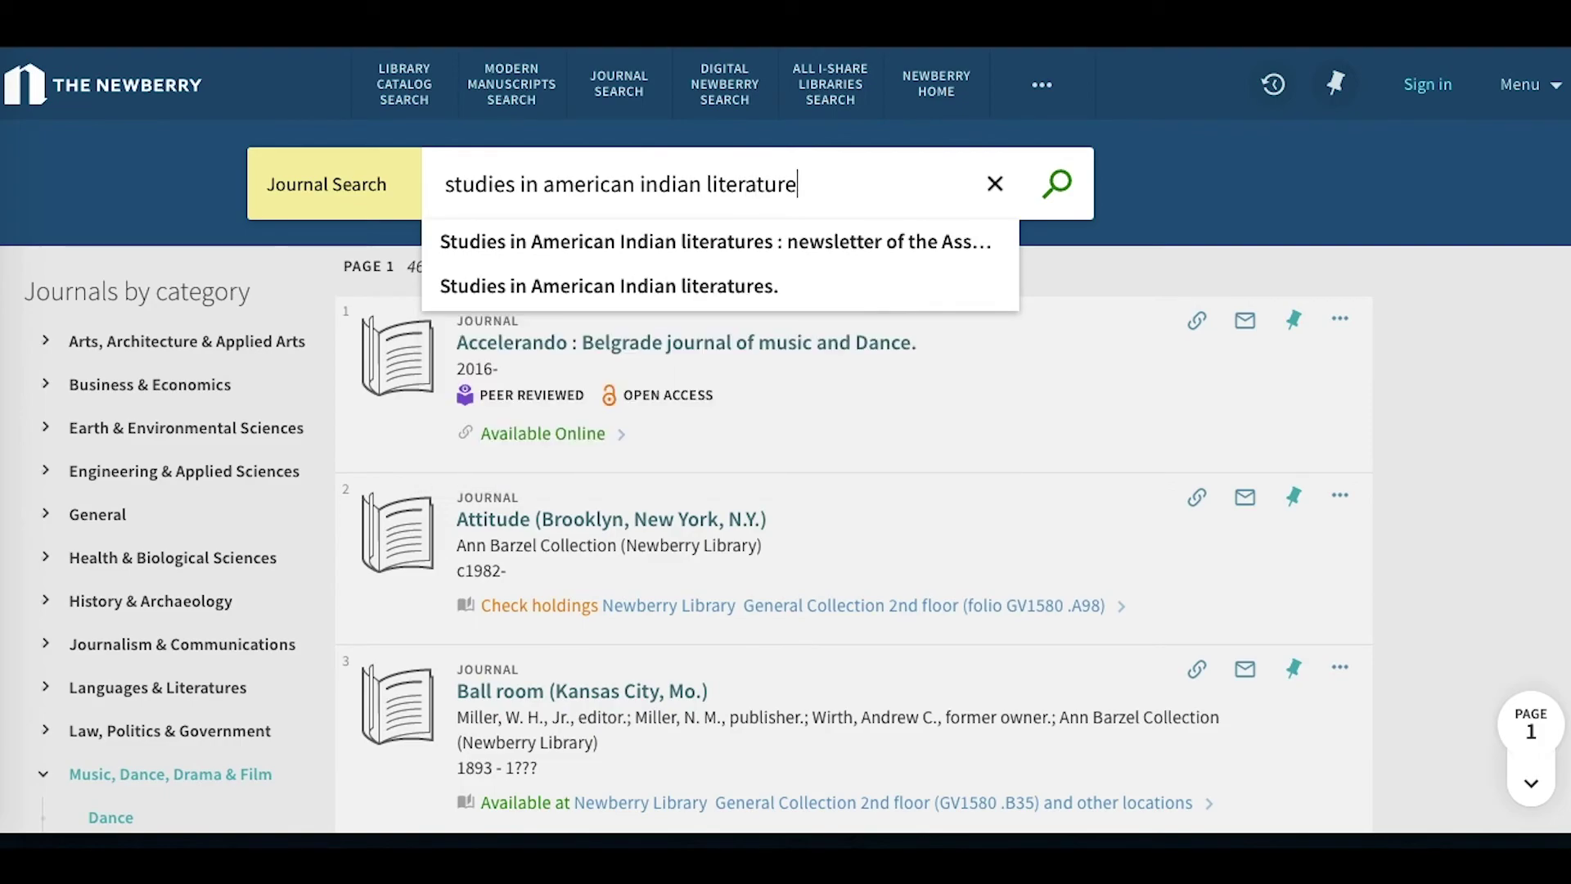
pyautogui.press('Return')
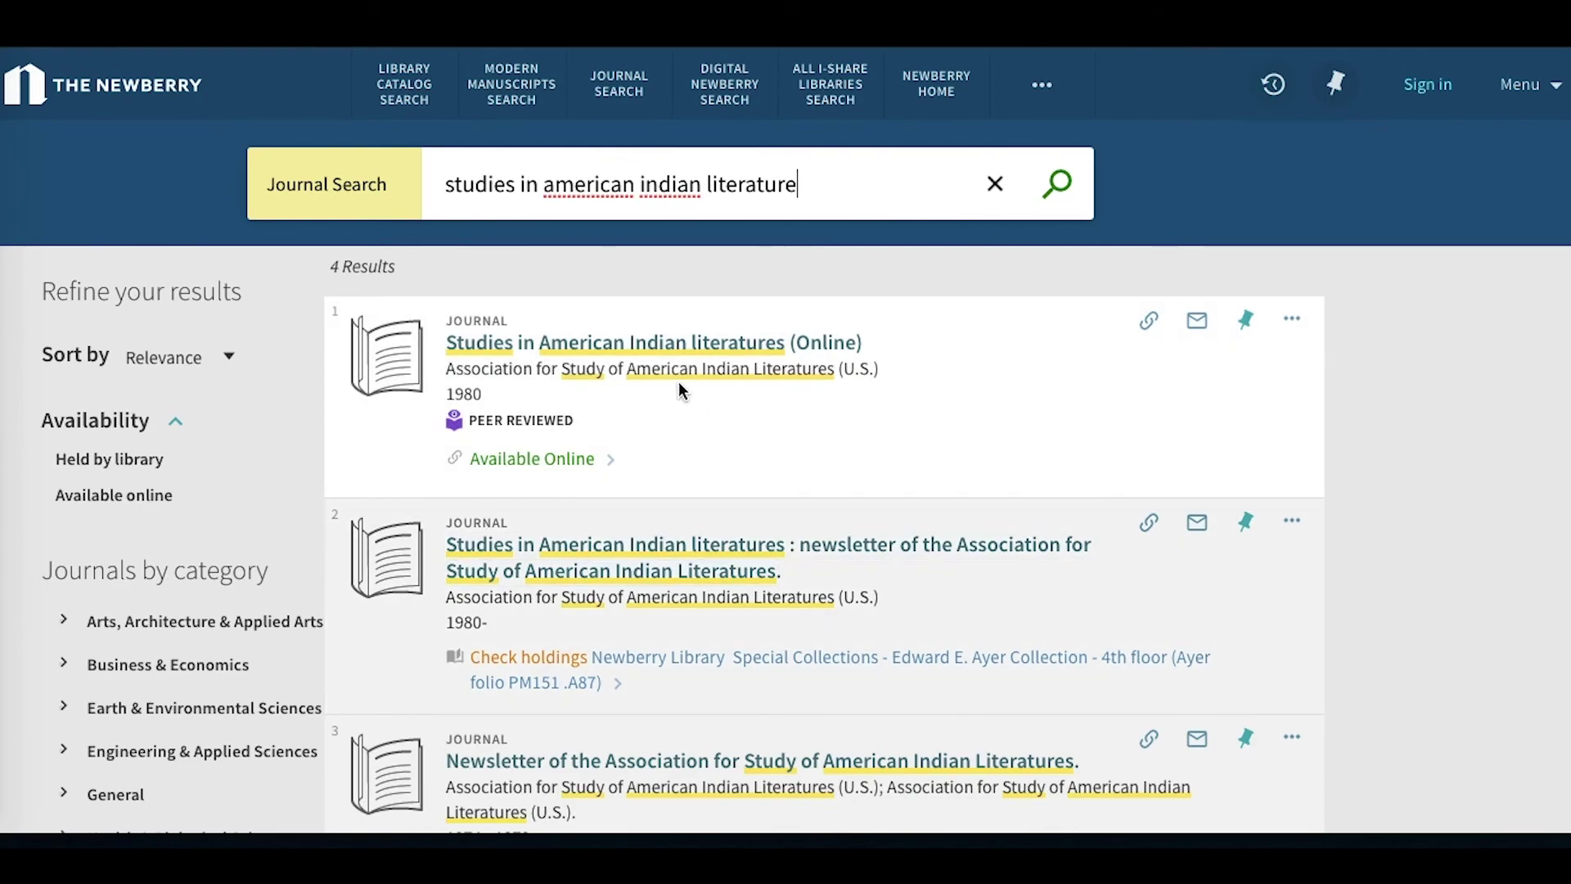
# Open the first result's Studies in American Indian literatures record, view its Search inside box, then return to Library Catalog Search
pyautogui.click(632, 341)
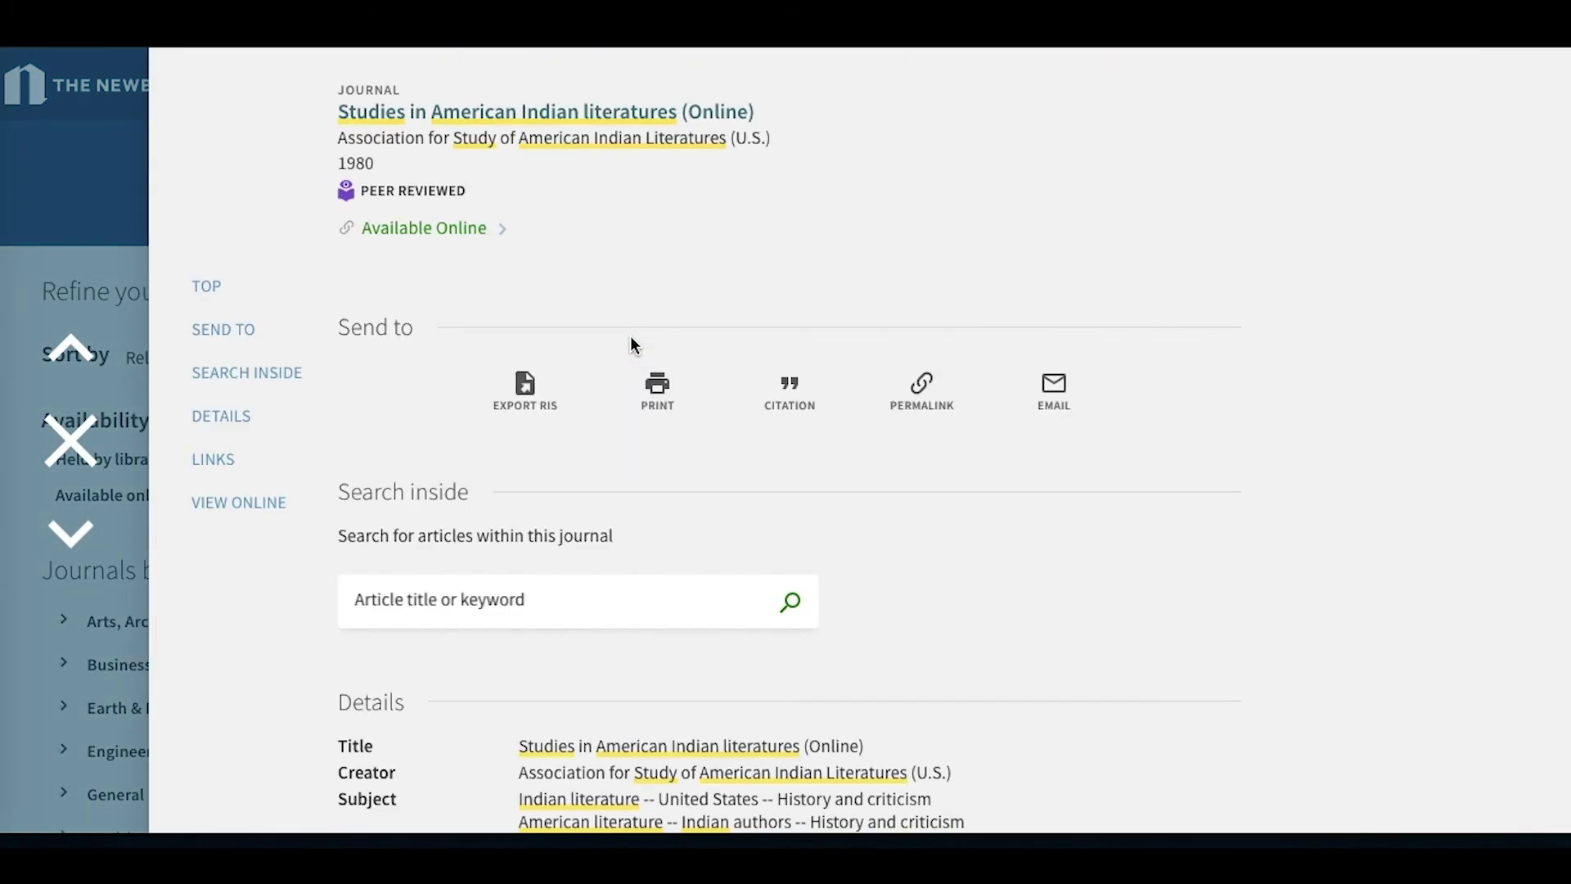
pyautogui.click(673, 593)
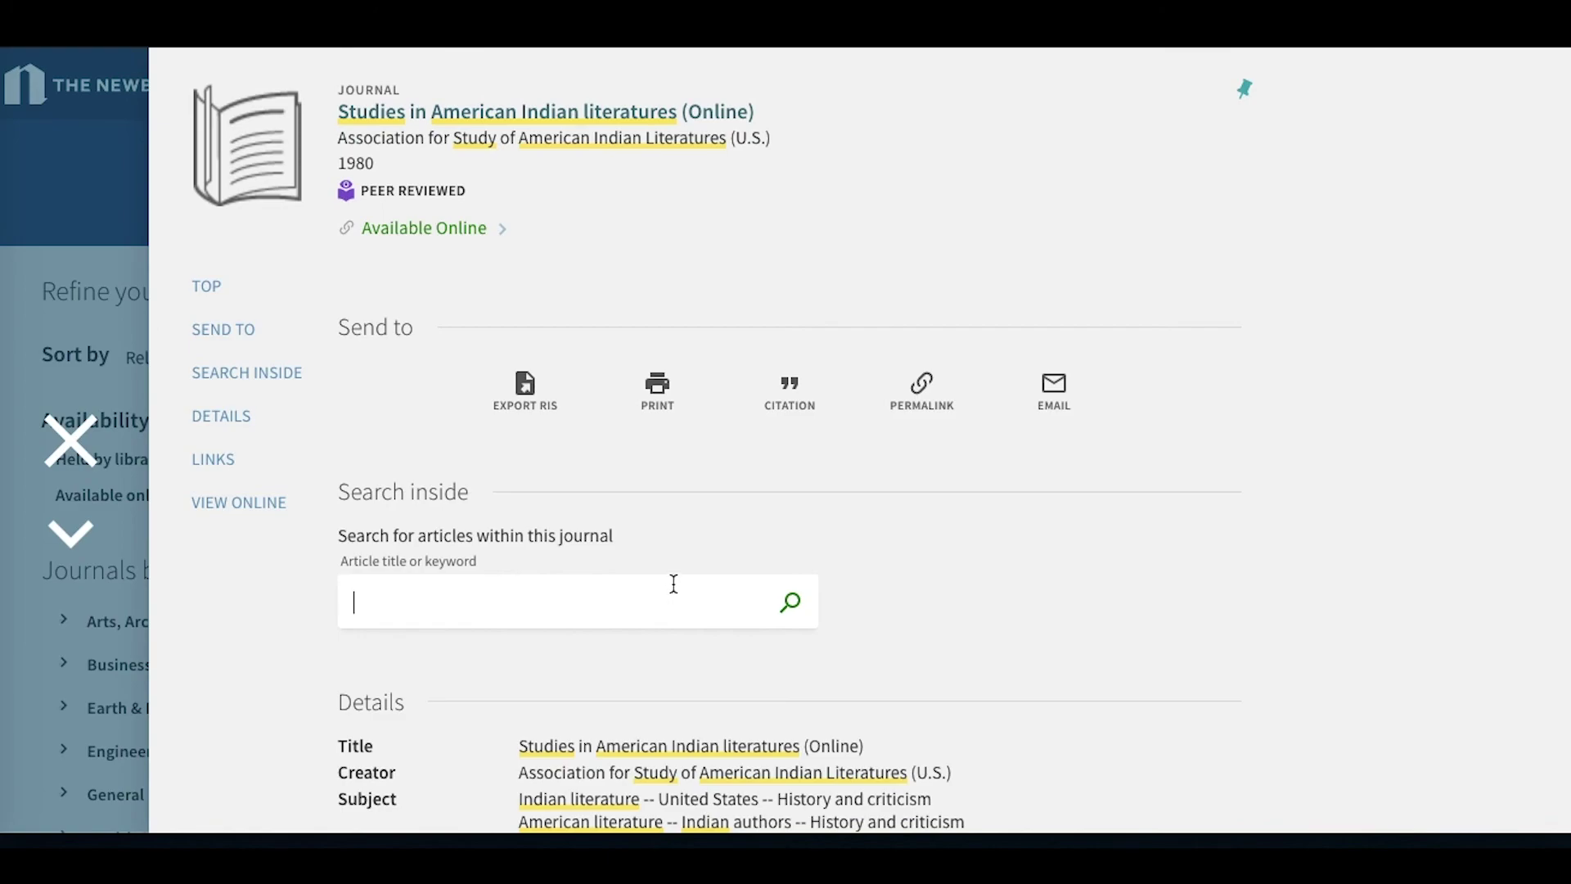
pyautogui.click(78, 450)
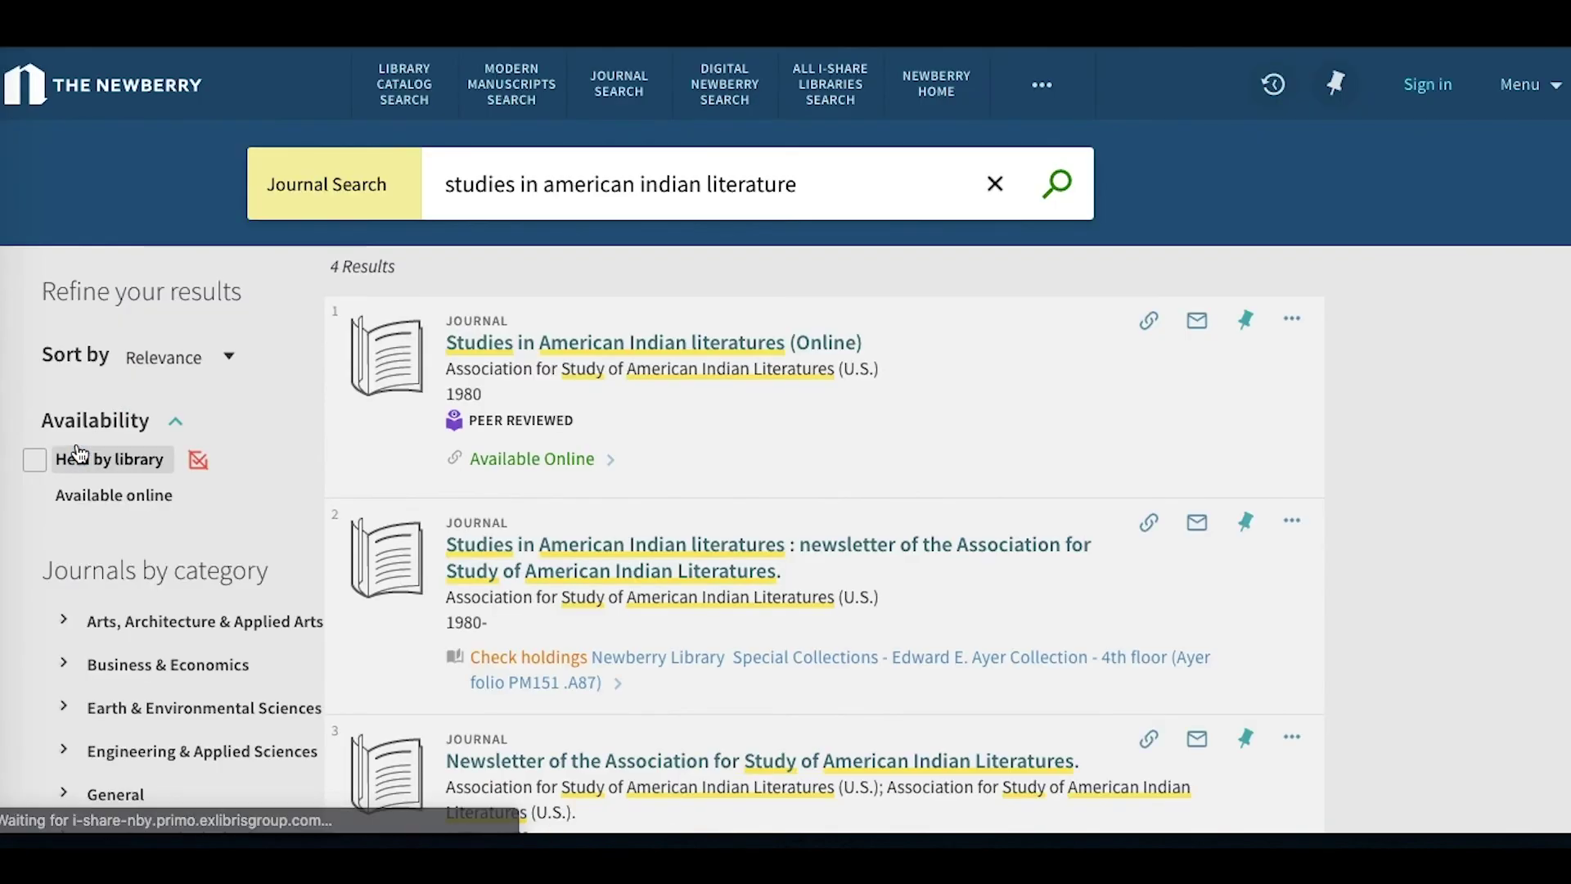
pyautogui.click(424, 102)
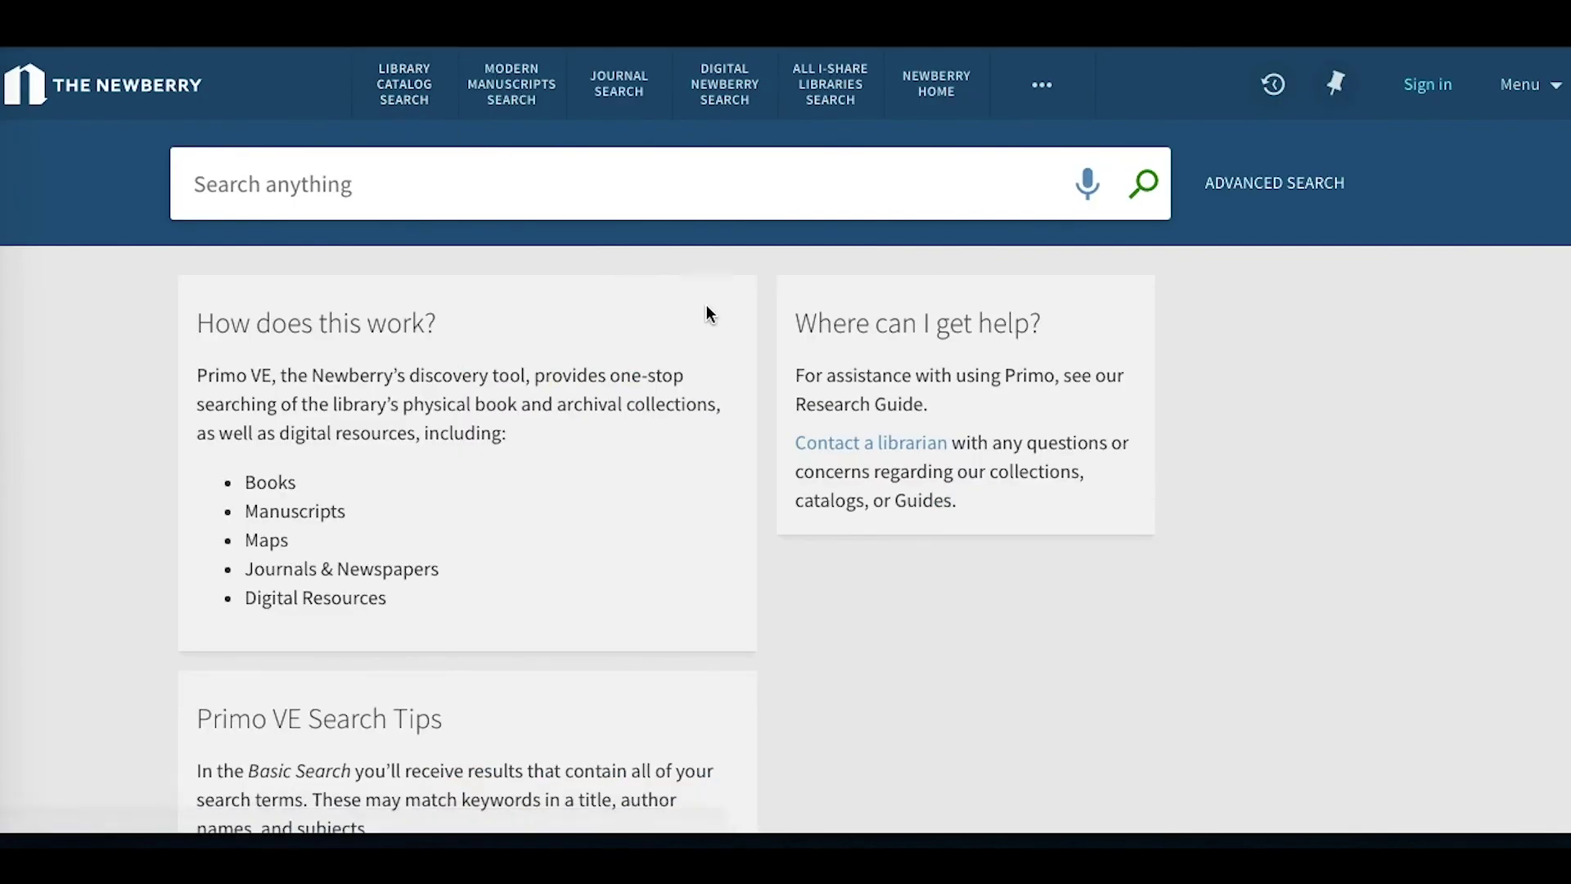